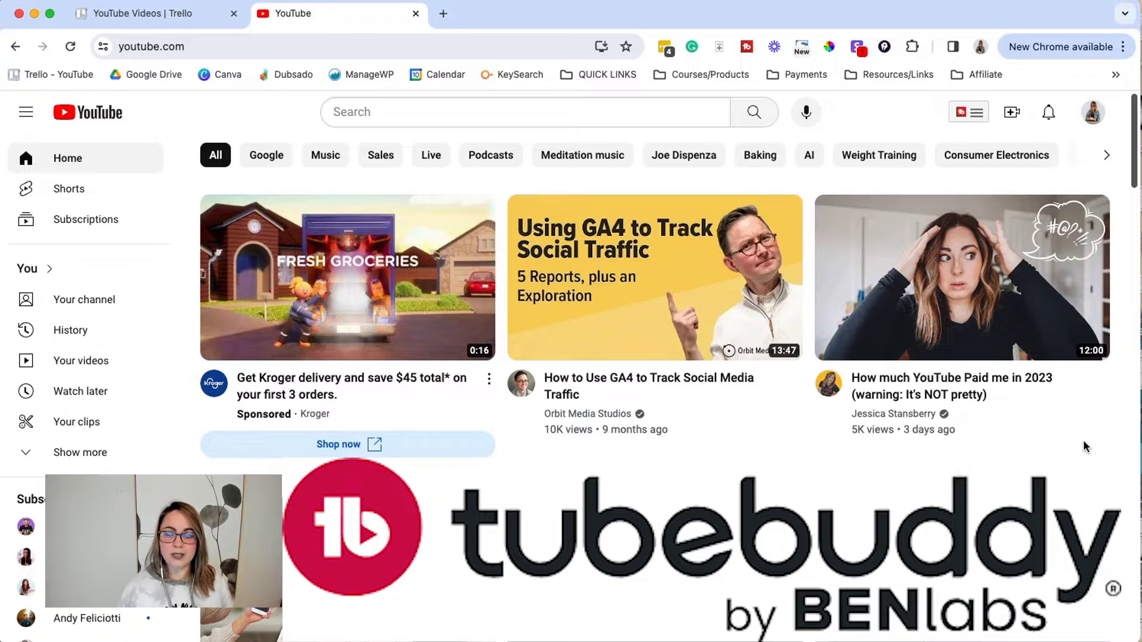
Open the TubeBuddy tools panel from the YouTube toolbar
{"action": "mouse_move", "coordinate": [1071, 441]}
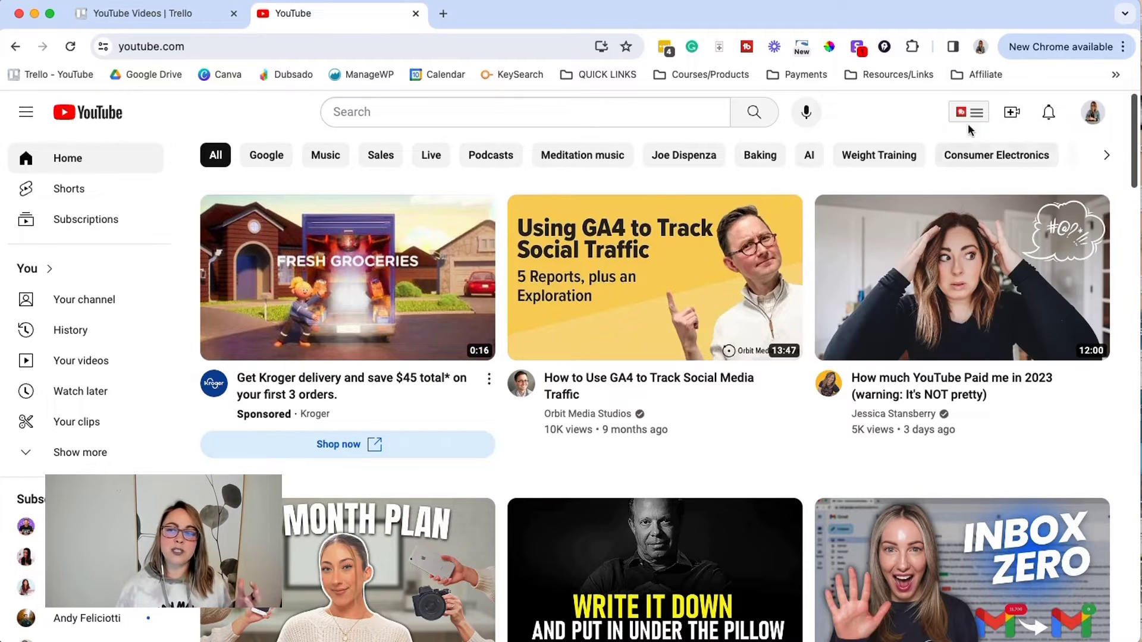
{"action": "left_click", "coordinate": [983, 119]}
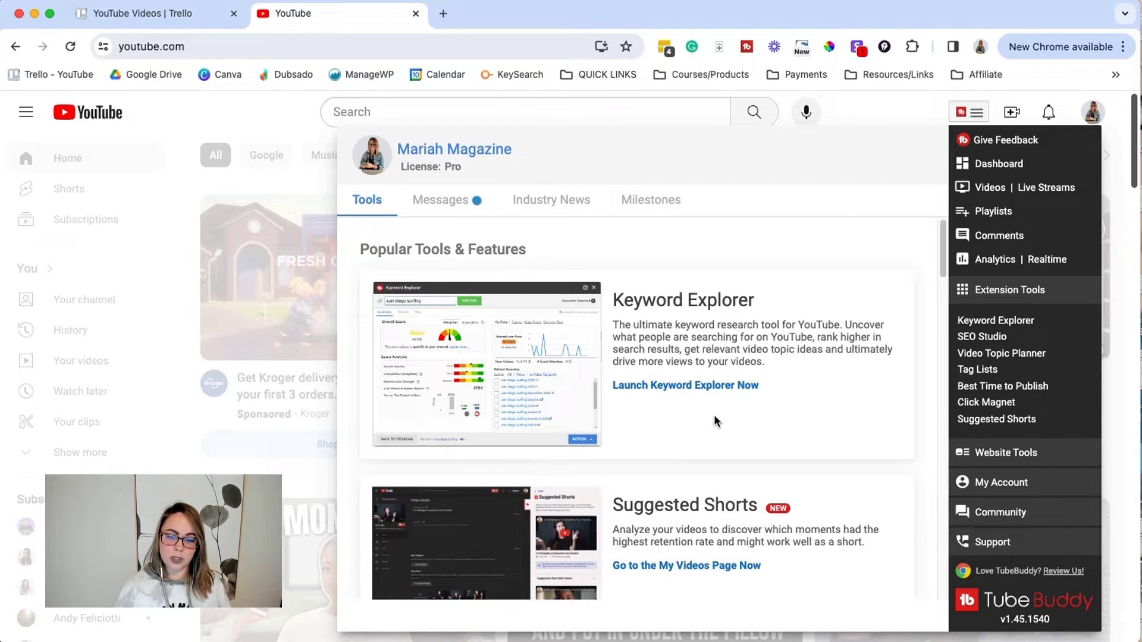
Launch Keyword Explorer and search 'youtube seo', which scores Good 55/100
{"action": "left_click", "coordinate": [1023, 320]}
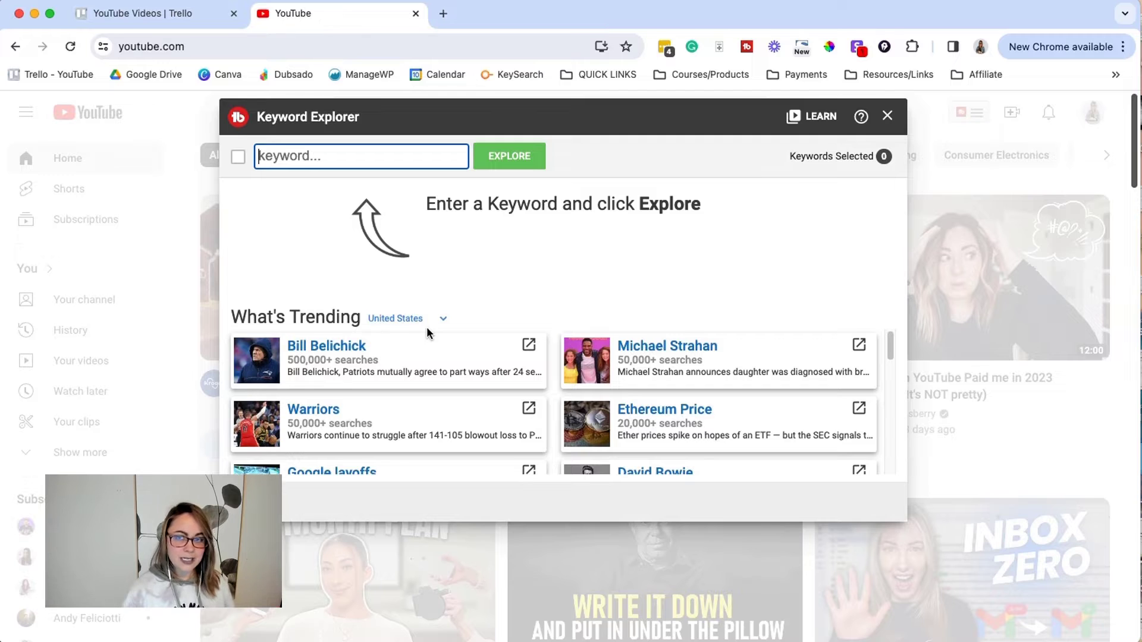
{"action": "type", "text": "youtube seo"}
{"action": "key", "text": "Return"}
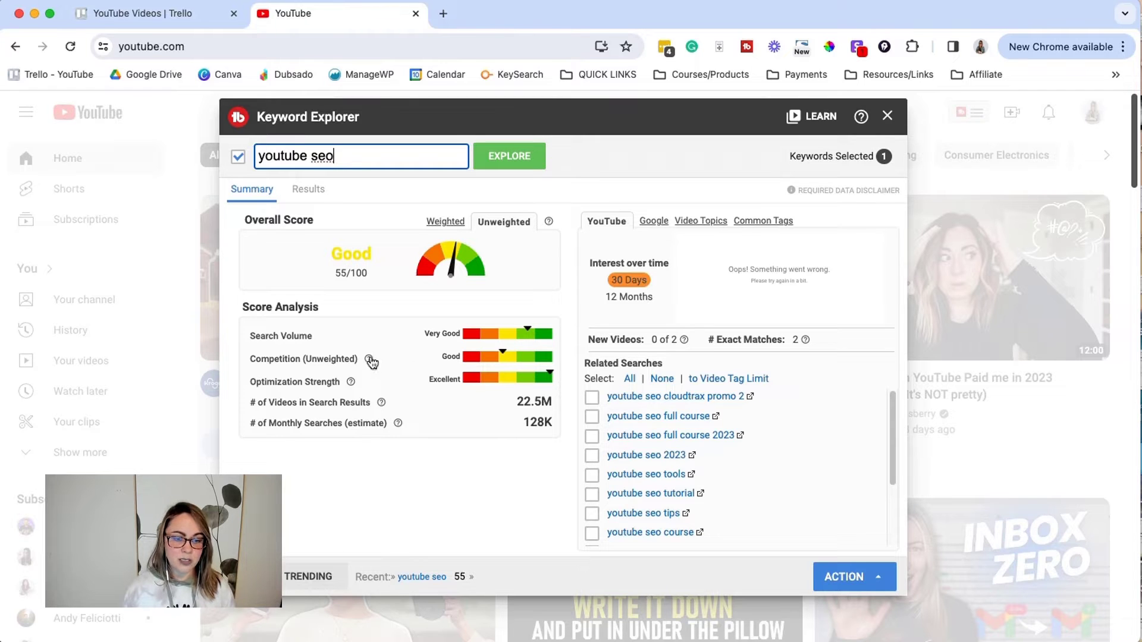
Toggle the 'youtube seo' score between Unweighted and Weighted, ending on Weighted Poor 7/100
{"action": "mouse_move", "coordinate": [369, 362]}
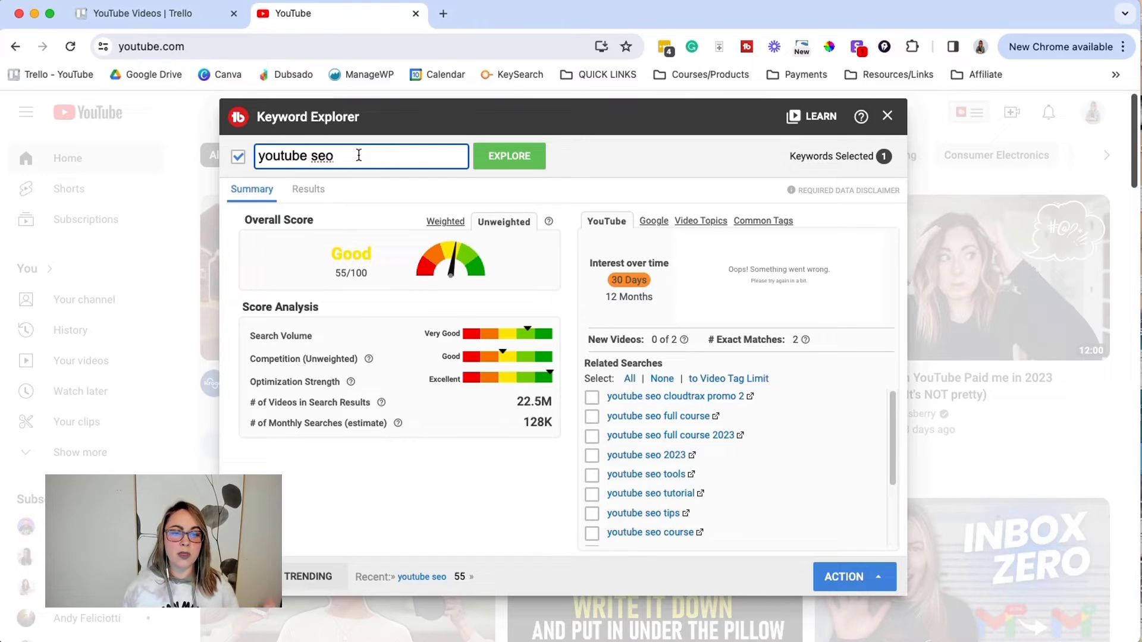
{"action": "left_click", "coordinate": [446, 224]}
{"action": "left_click", "coordinate": [513, 225]}
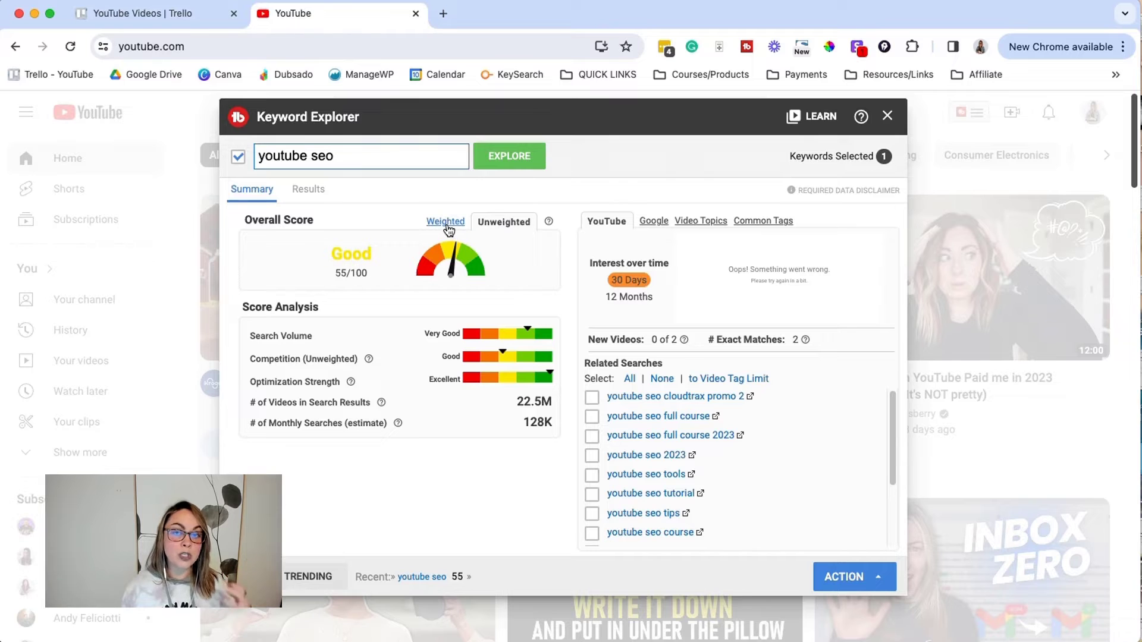
{"action": "left_click", "coordinate": [449, 228]}
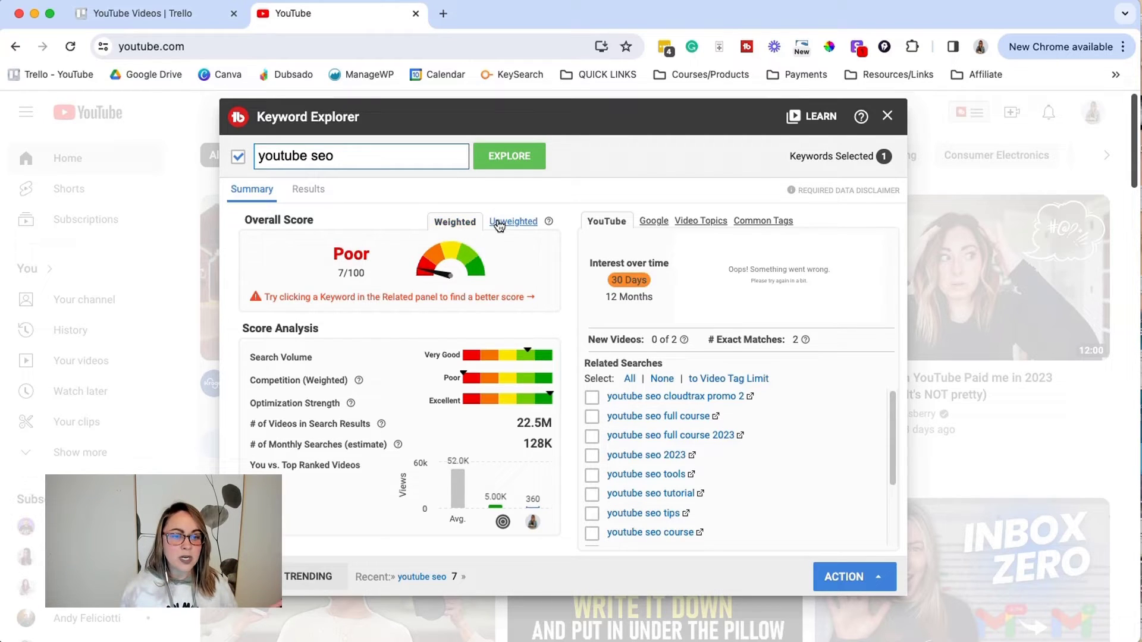
{"action": "left_click", "coordinate": [484, 224]}
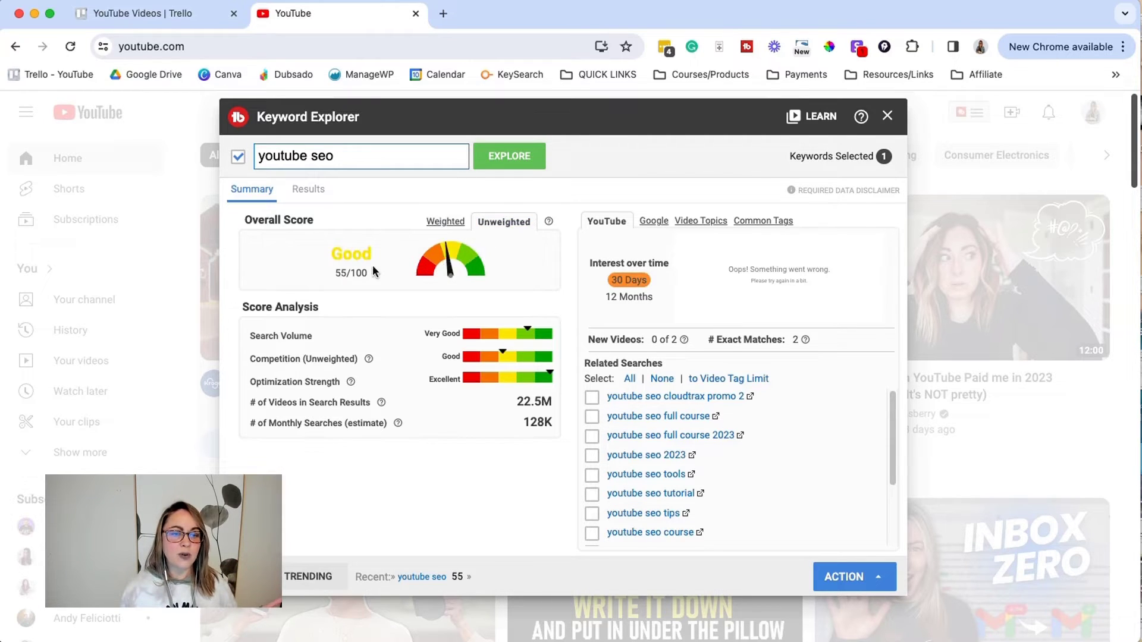
{"action": "left_click", "coordinate": [447, 222]}
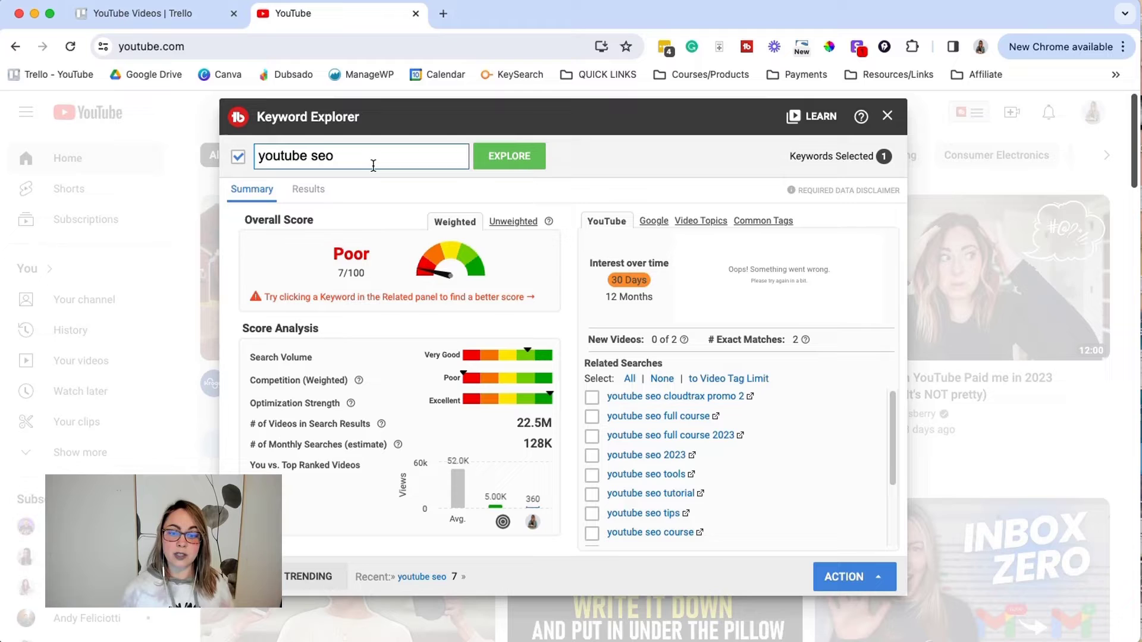
Return to the unweighted Good 55/100 score, check the Google data, and list related video topics
{"action": "left_click", "coordinate": [513, 222]}
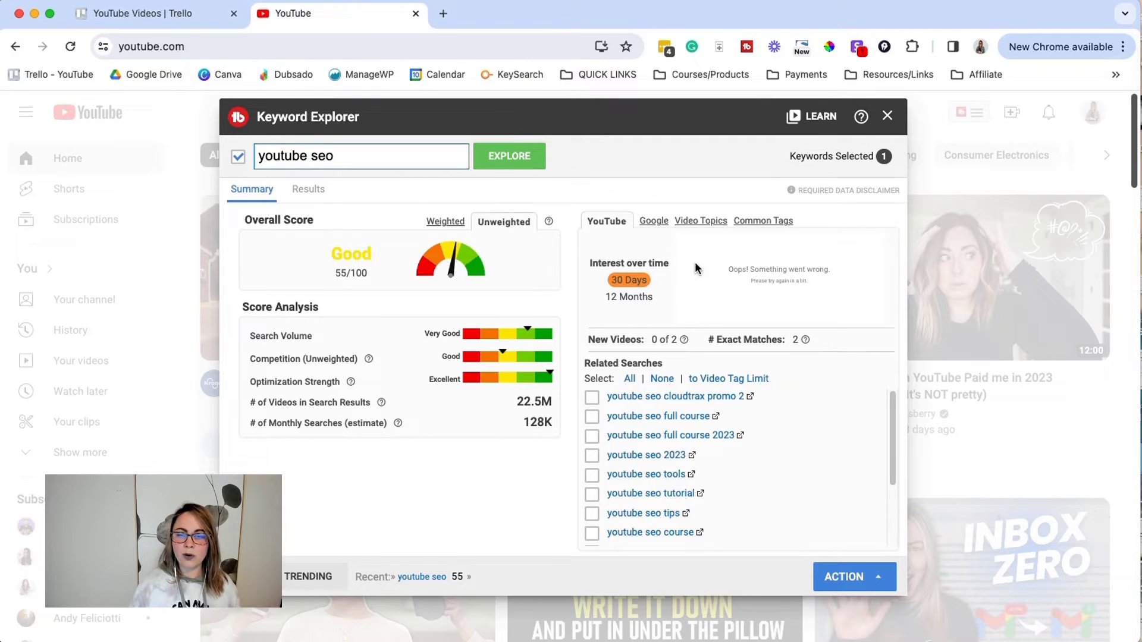
{"action": "left_click", "coordinate": [654, 222]}
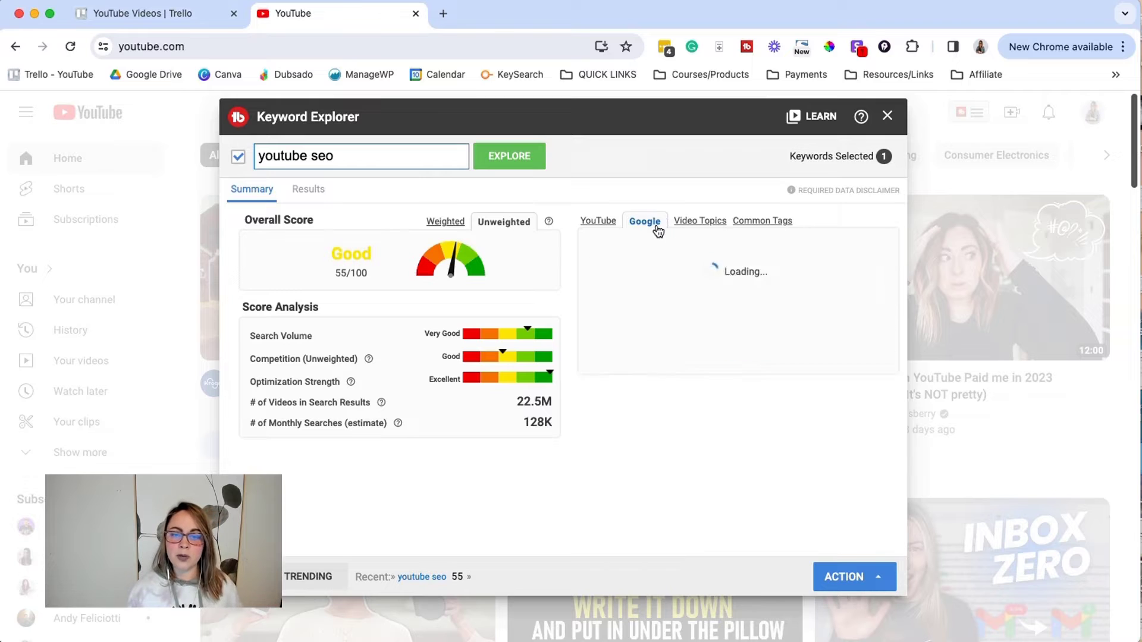
{"action": "left_click", "coordinate": [613, 224]}
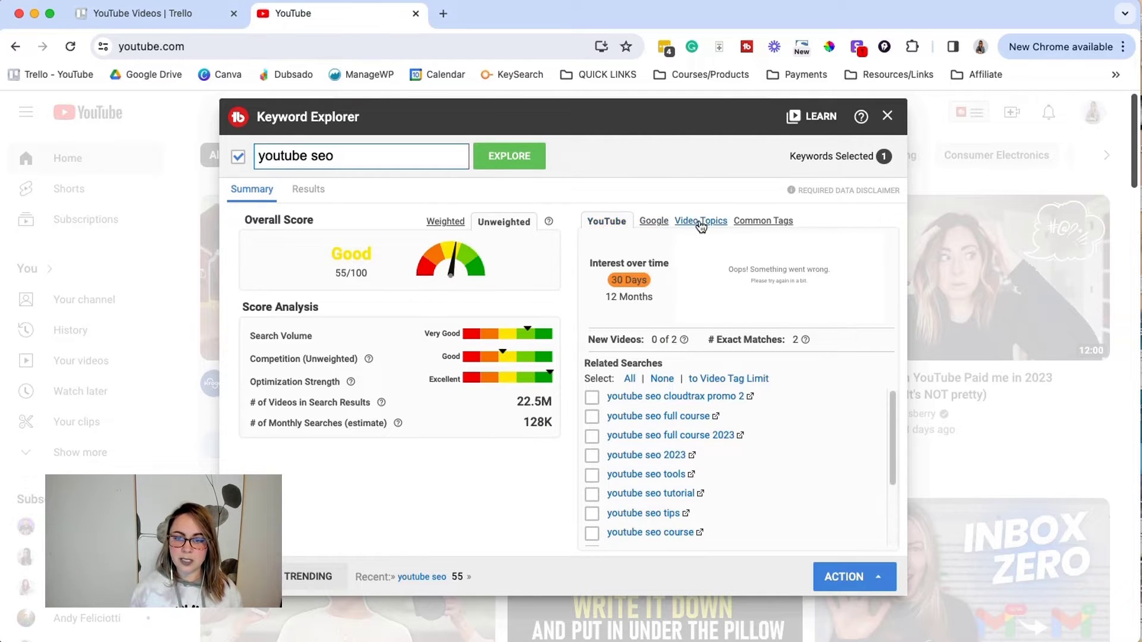
{"action": "left_click", "coordinate": [701, 224]}
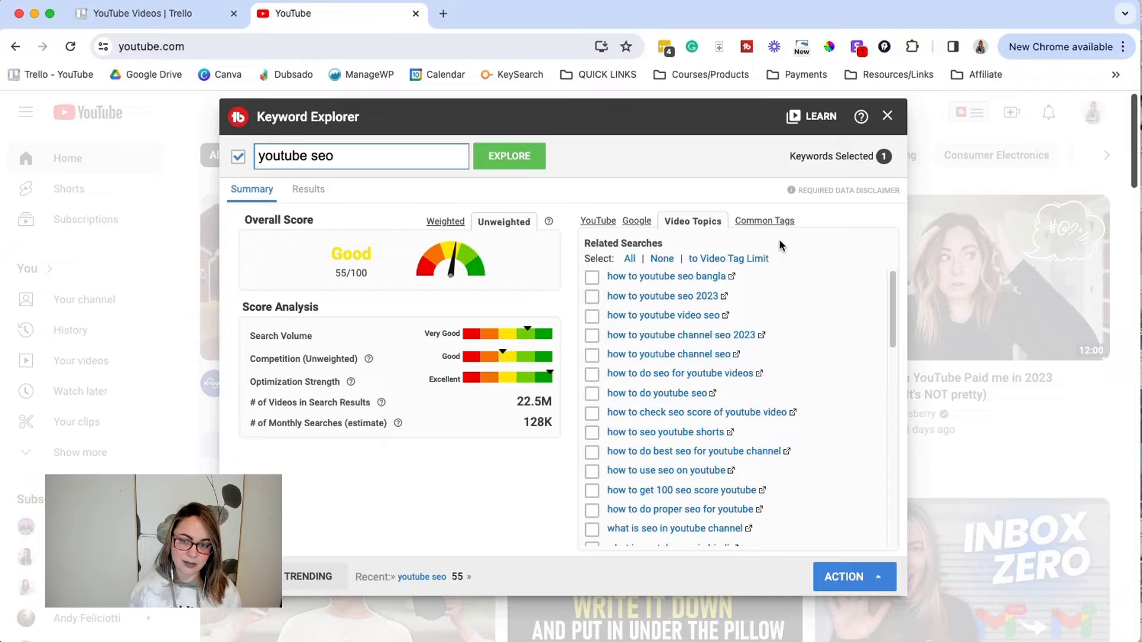
Score 'how to youtube seo 2023' (Excellent 94/100) and browse its Common Tags and Video Topics
{"action": "left_click", "coordinate": [679, 297]}
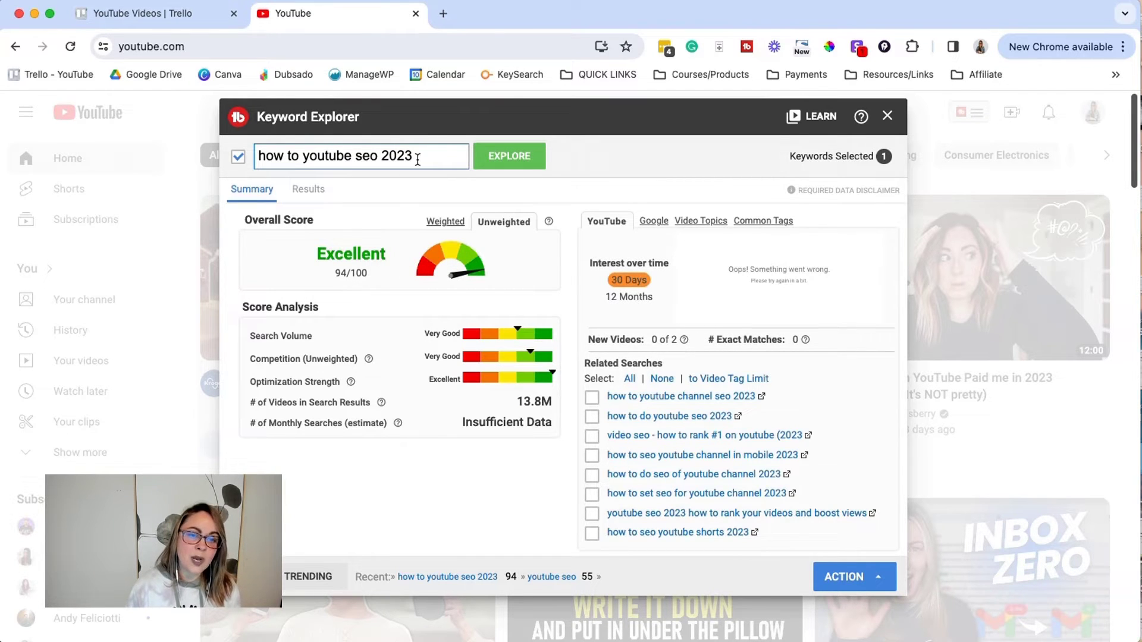
{"action": "left_click_drag", "start_coordinate": [416, 156], "coordinate": [382, 156]}
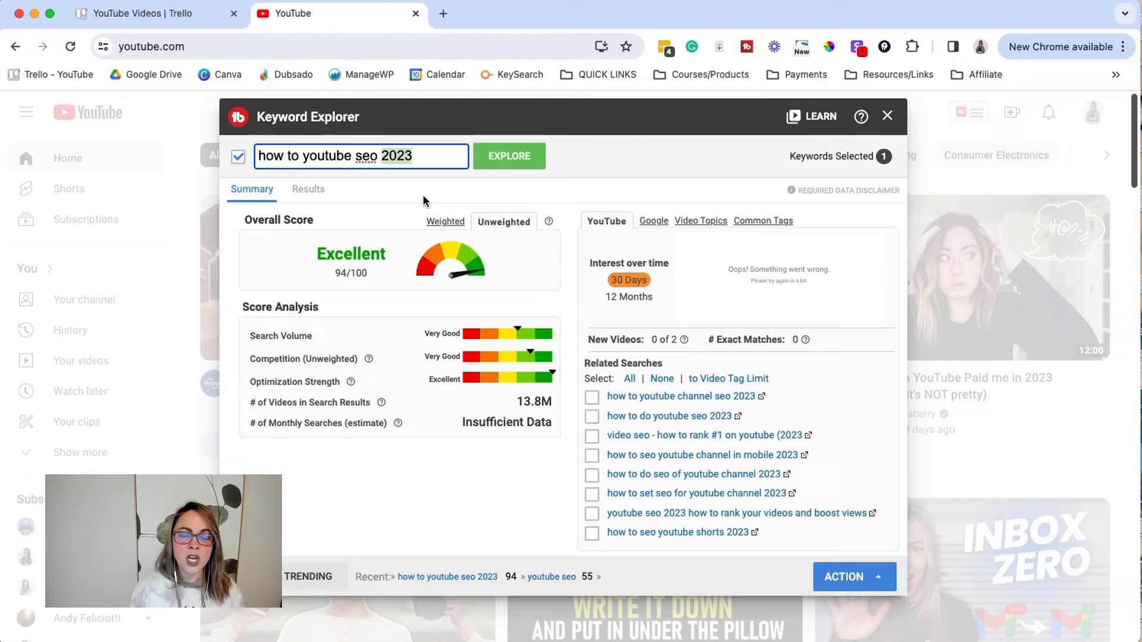
{"action": "left_click", "coordinate": [693, 229]}
{"action": "left_click", "coordinate": [751, 223]}
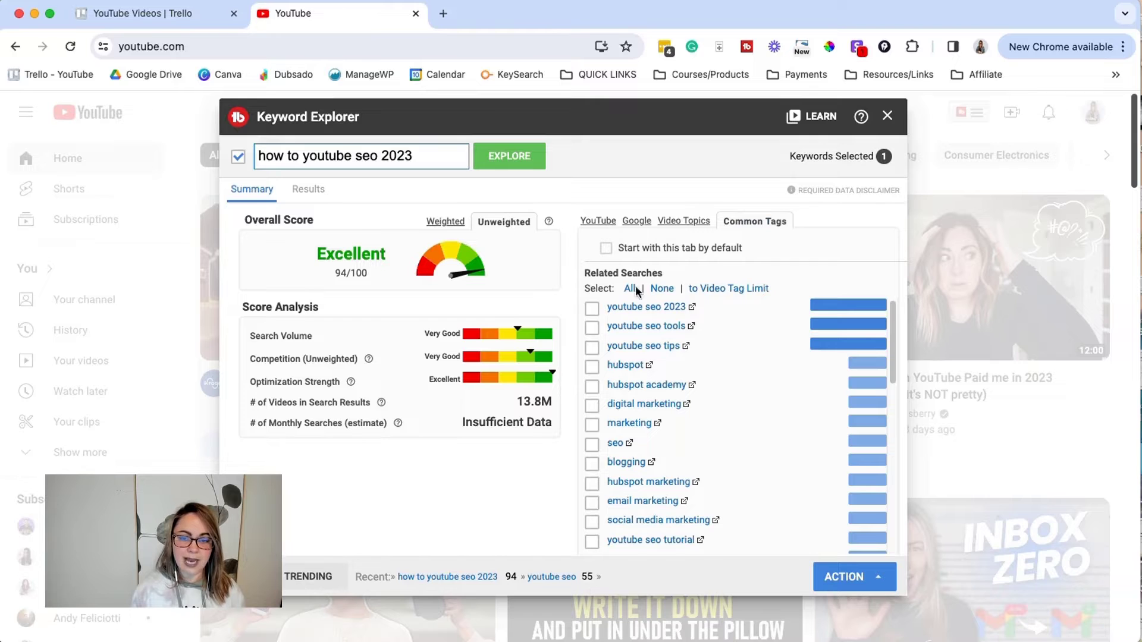
{"action": "triple_click", "coordinate": [429, 158]}
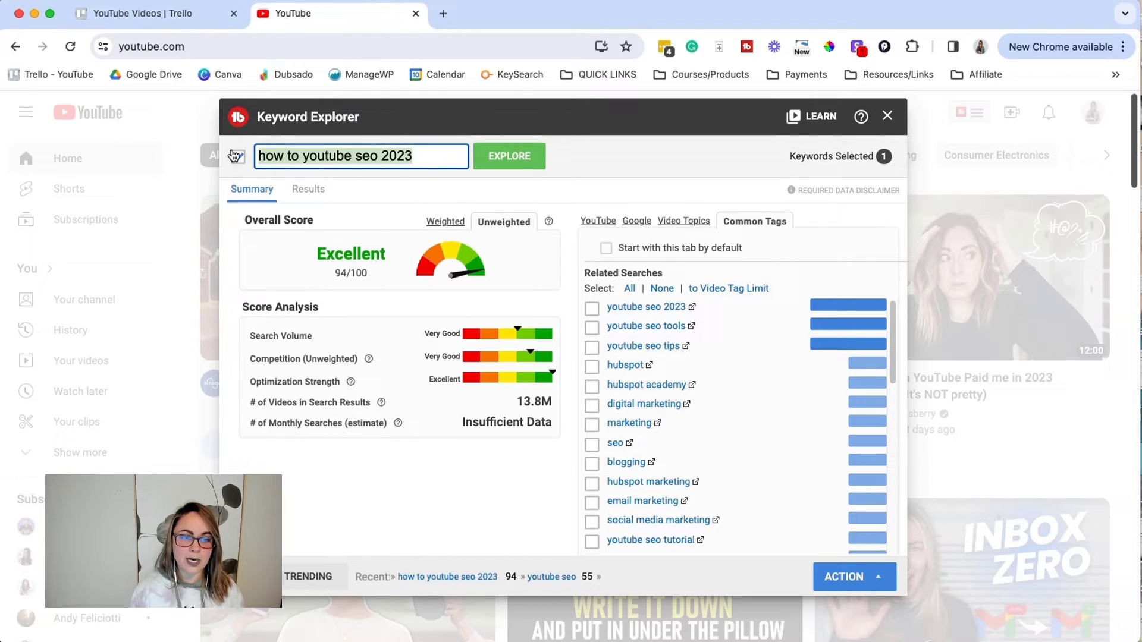
{"action": "left_click", "coordinate": [598, 221]}
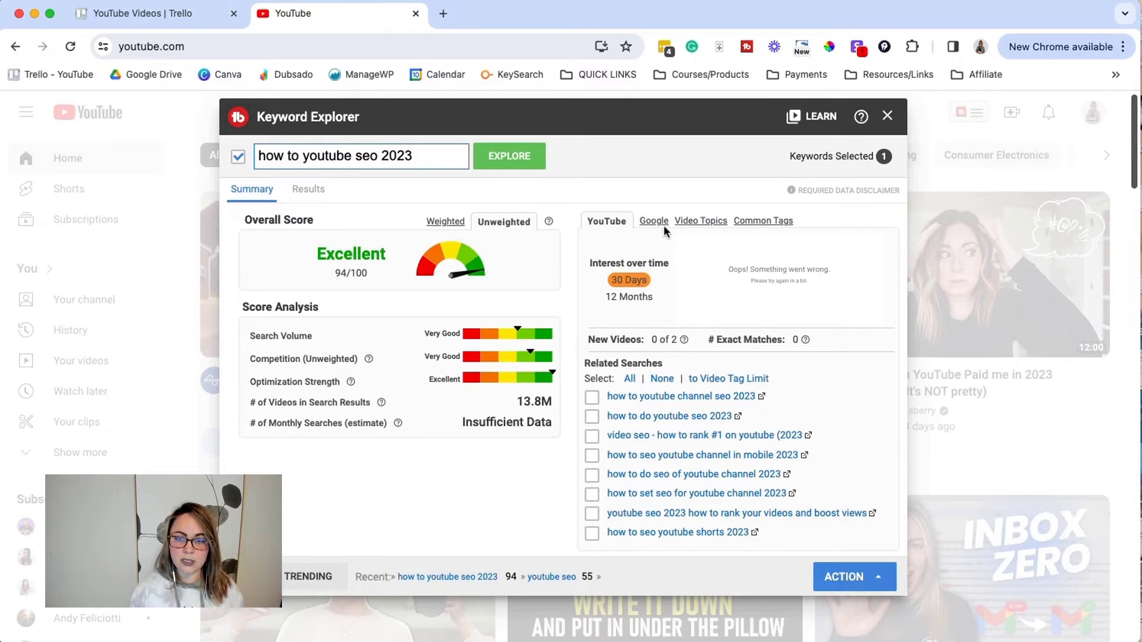
{"action": "left_click", "coordinate": [683, 223]}
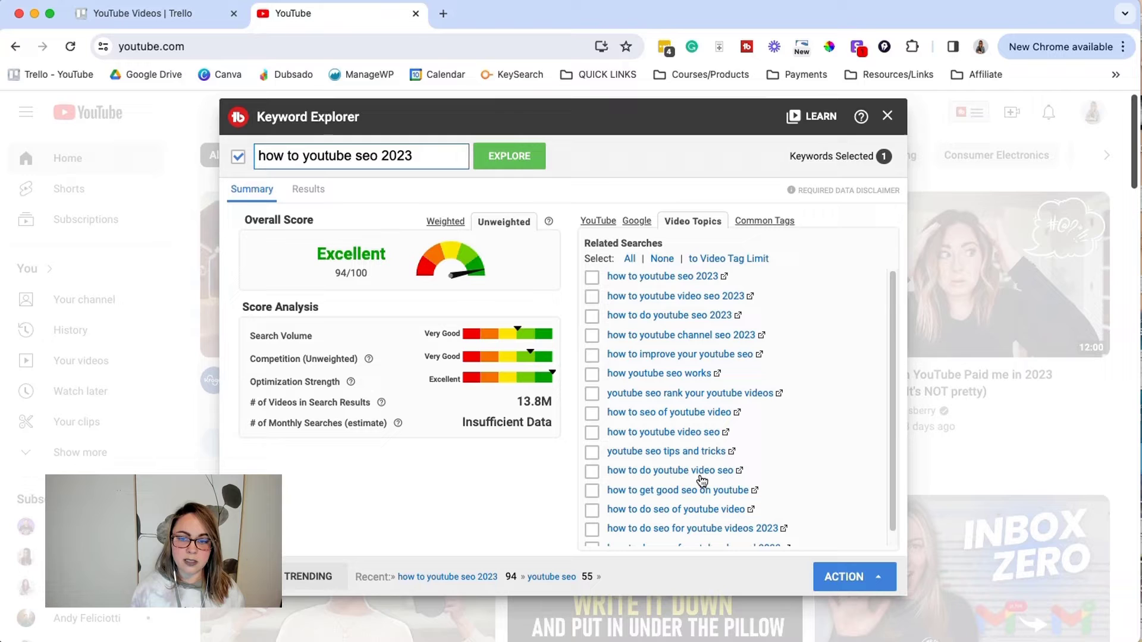
Select the whole keyword in the search field so it can be replaced
{"action": "left_click", "coordinate": [428, 159]}
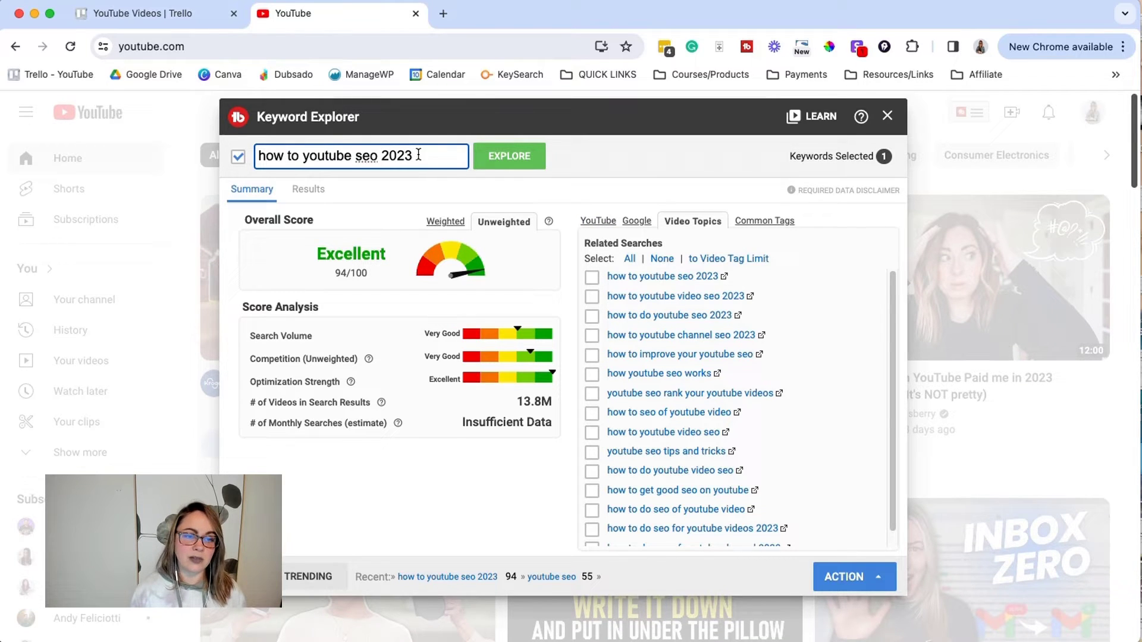
{"action": "left_click_drag", "start_coordinate": [416, 156], "coordinate": [257, 156]}
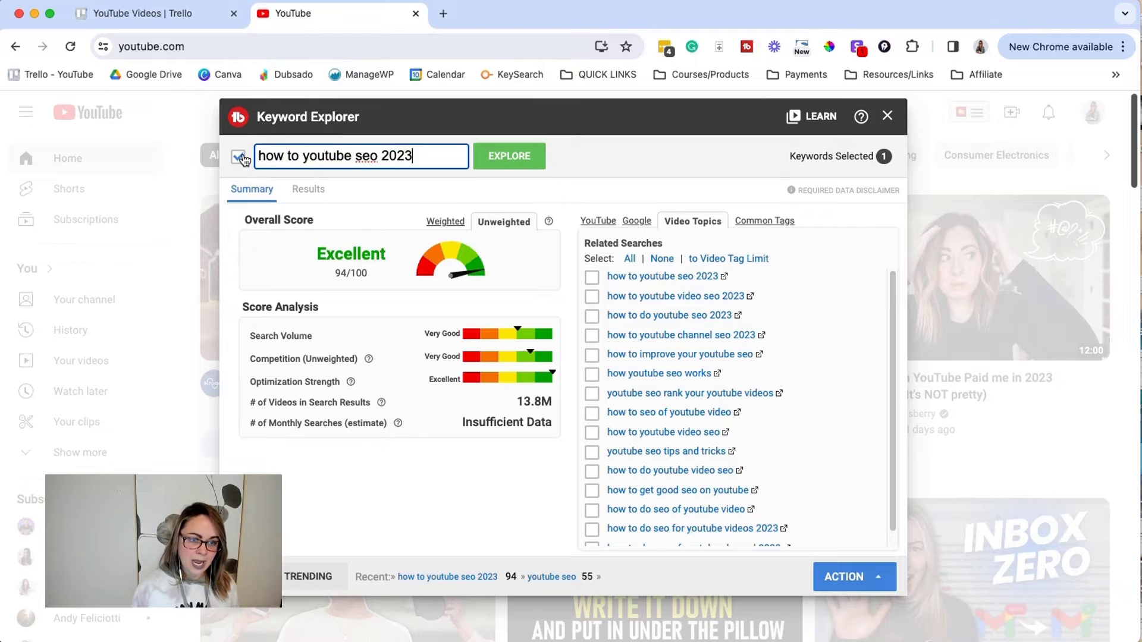
{"action": "triple_click", "coordinate": [280, 159]}
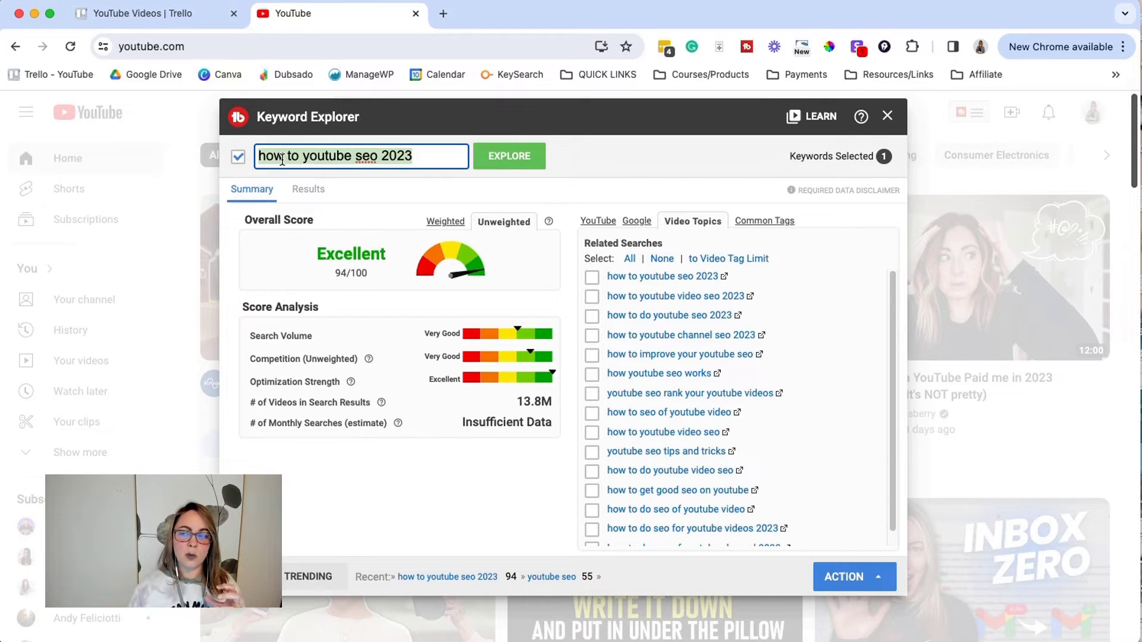
Score 'youtube seo keyword research': Excellent 100/100 unweighted, Good 43/100 weighted
{"action": "type", "text": "youtube seo keyword research"}
{"action": "key", "text": "Return"}
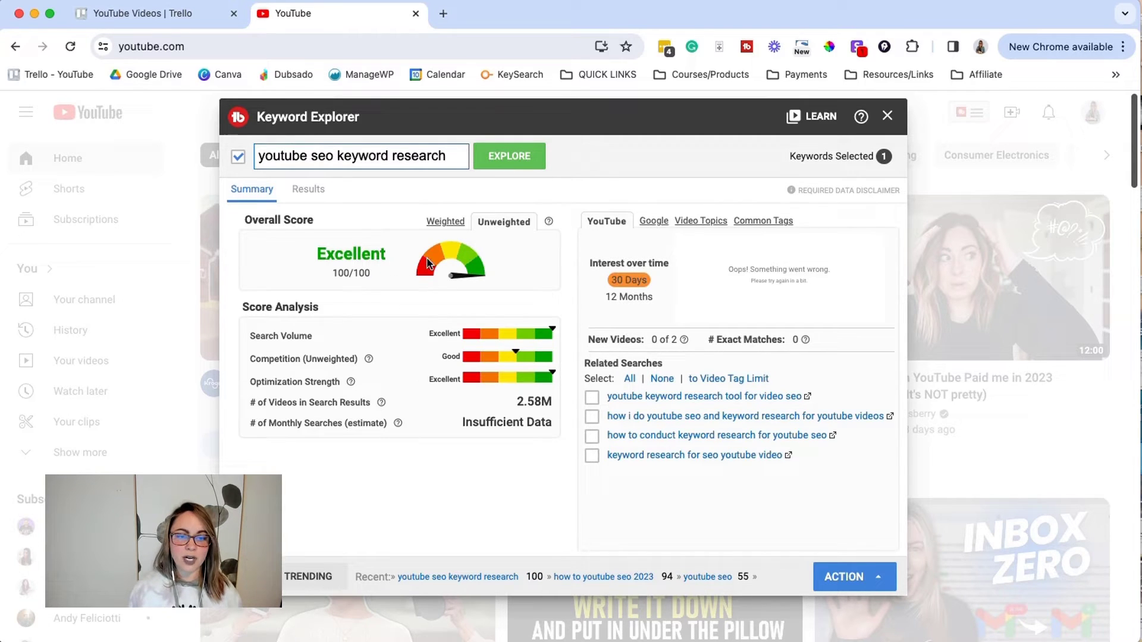
{"action": "left_click", "coordinate": [455, 224]}
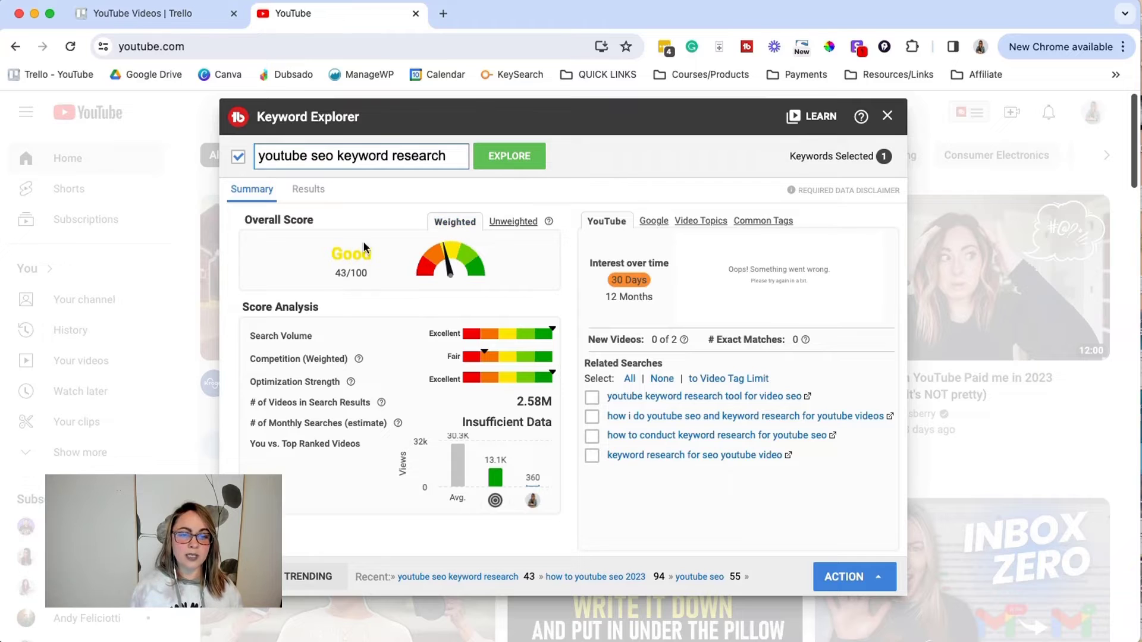
{"action": "left_click", "coordinate": [513, 222]}
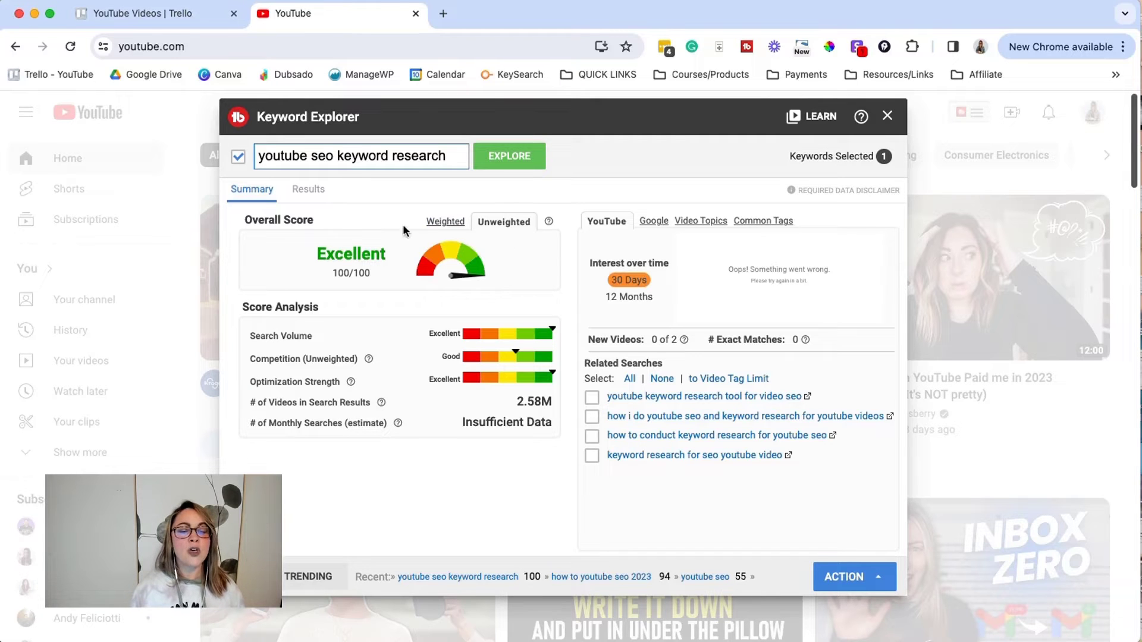
Copy the 'youtube seo keyword research' query and bring up the YouTube Videos Trello board
{"action": "double_click", "coordinate": [351, 155]}
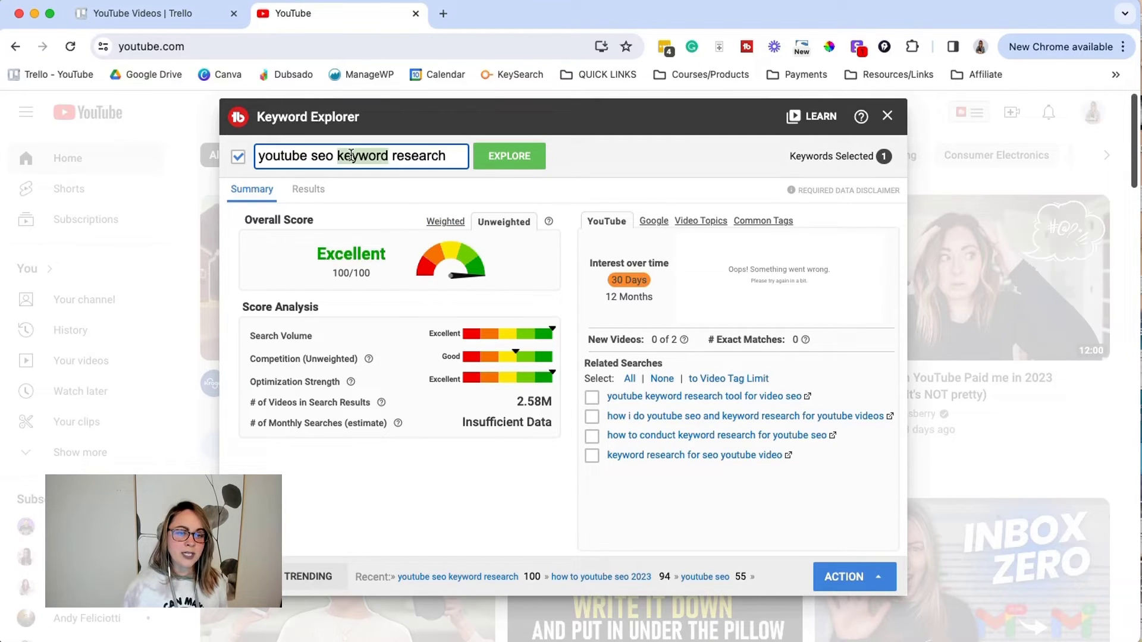
{"action": "triple_click", "coordinate": [351, 156]}
{"action": "key", "text": "ctrl+c"}
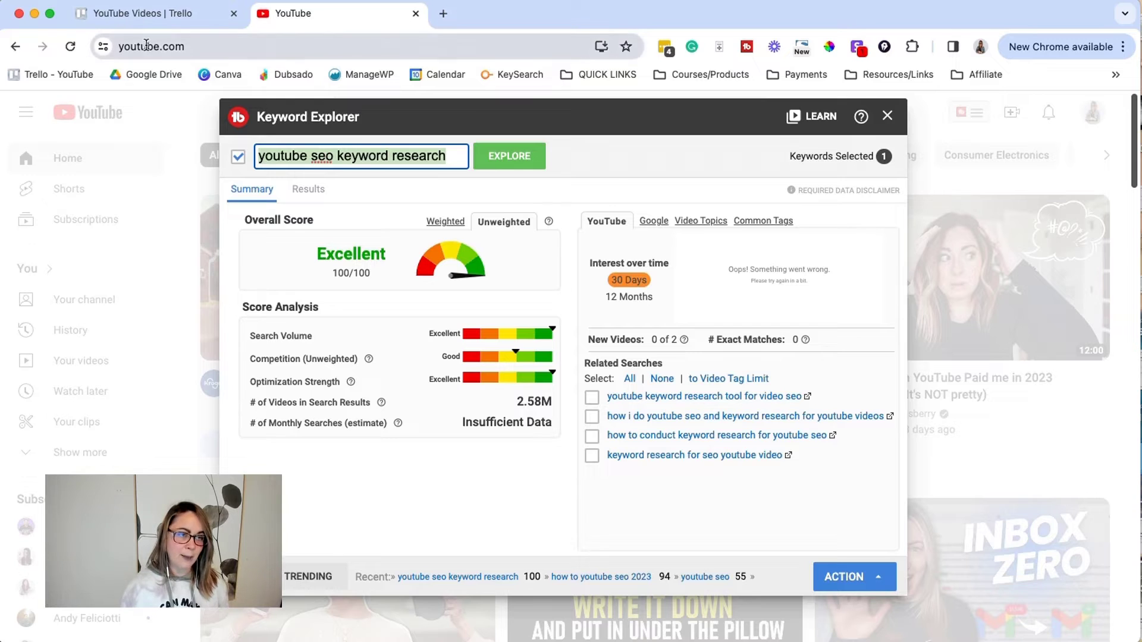
{"action": "left_click", "coordinate": [145, 22]}
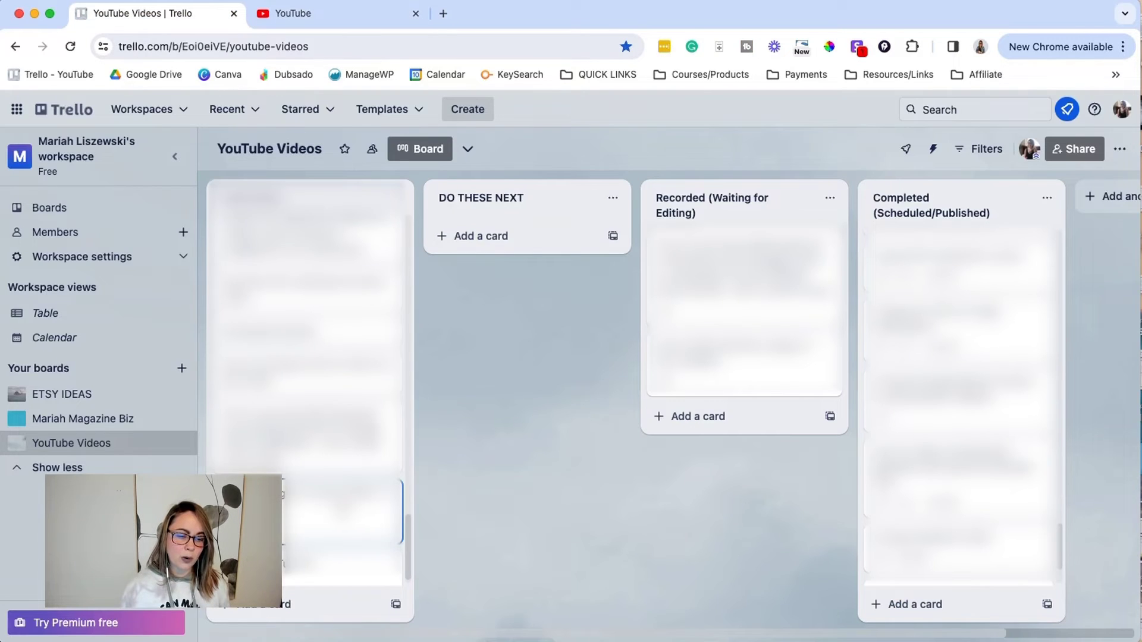
Add a card titled 'youtube seo keyword research' to the first list and open it
{"action": "scroll", "coordinate": [343, 511], "scroll_direction": "down", "scroll_amount": 1}
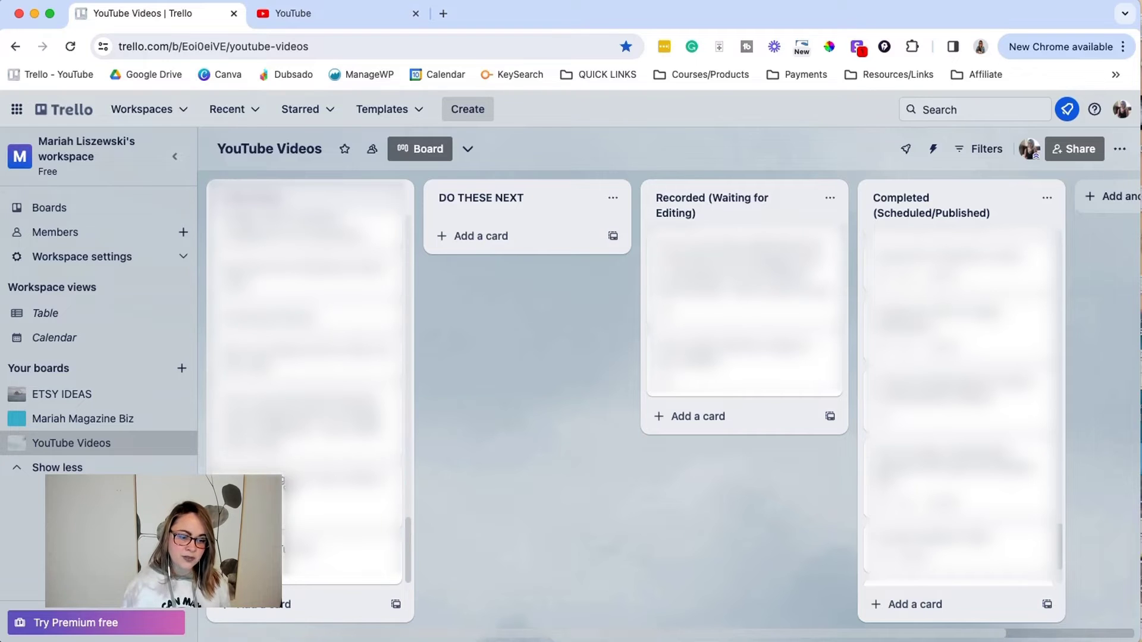
{"action": "left_click", "coordinate": [274, 605]}
{"action": "type", "text": "keyword research"}
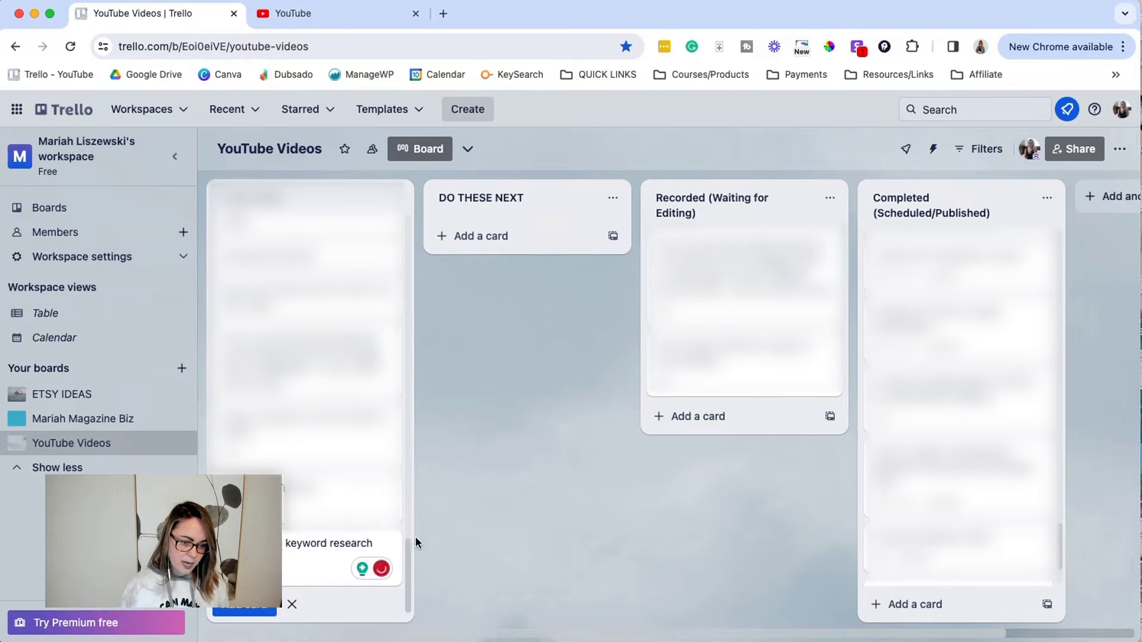
{"action": "key", "text": "Return"}
{"action": "left_click", "coordinate": [301, 571]}
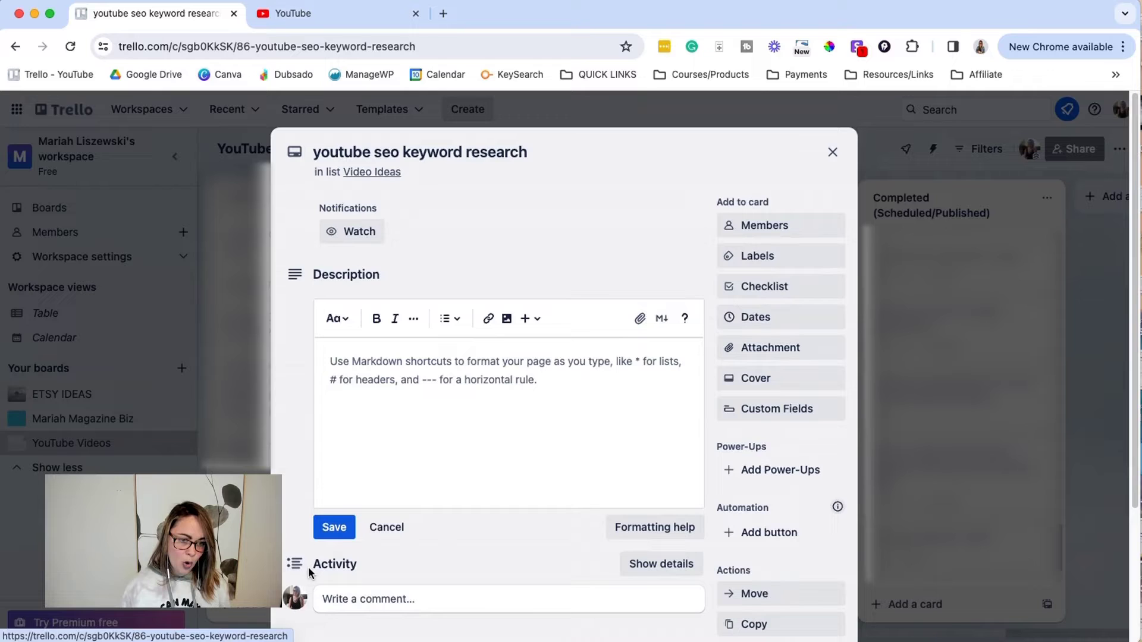
Write 'youtube seo keyword research 100/100' into the card's description
{"action": "left_click", "coordinate": [349, 14]}
{"action": "left_click", "coordinate": [192, 16]}
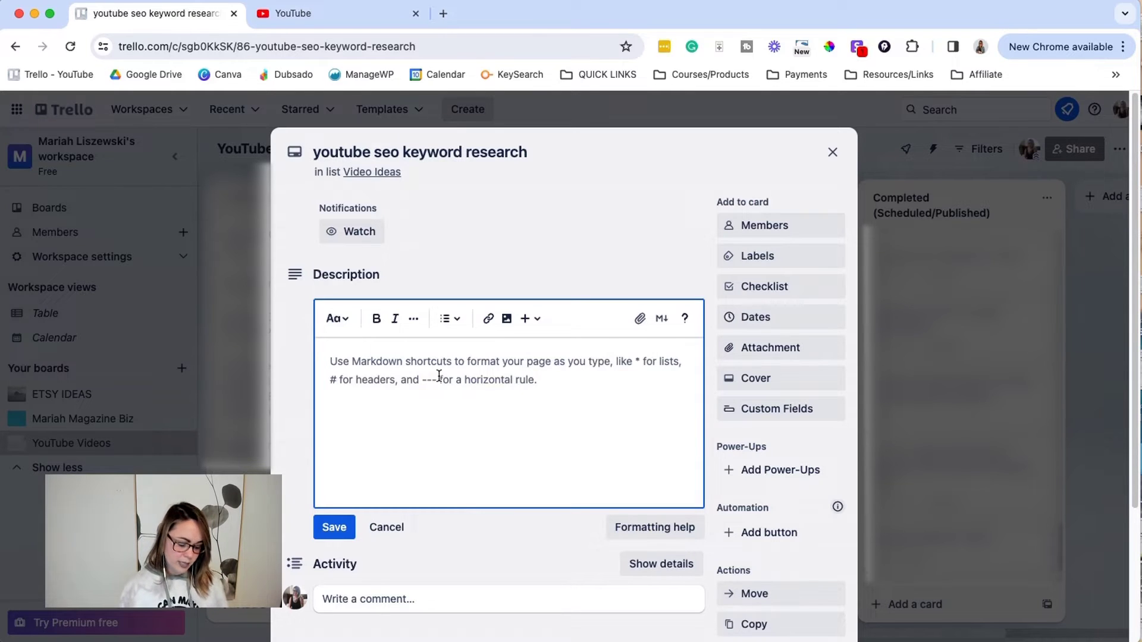
{"action": "key", "text": "ctrl+v"}
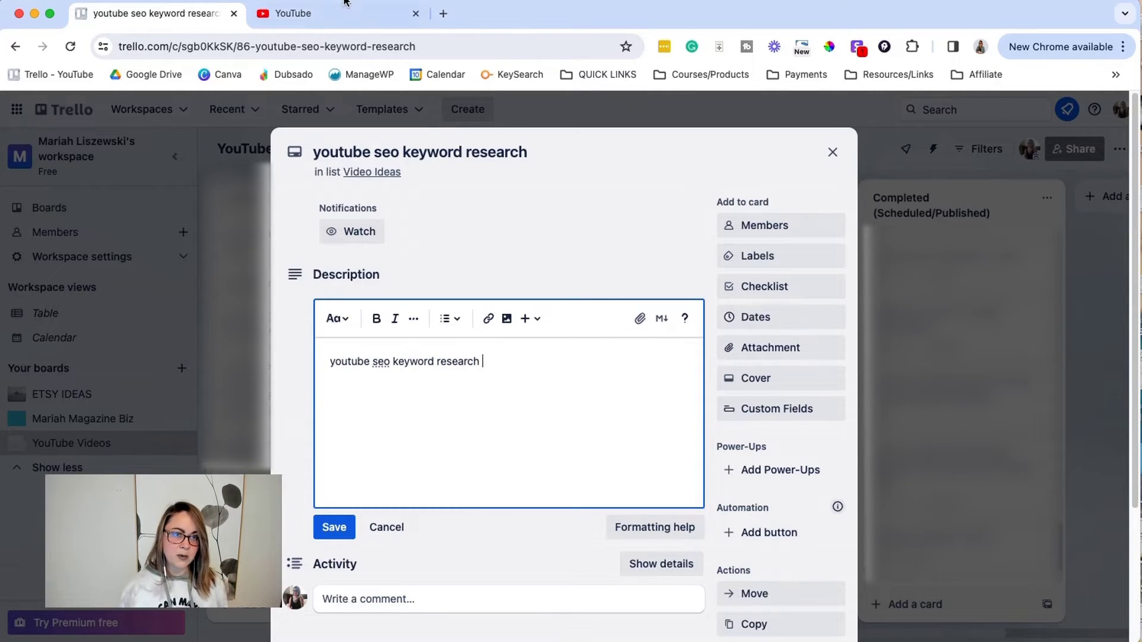
{"action": "left_click", "coordinate": [342, 13]}
{"action": "left_click", "coordinate": [177, 14]}
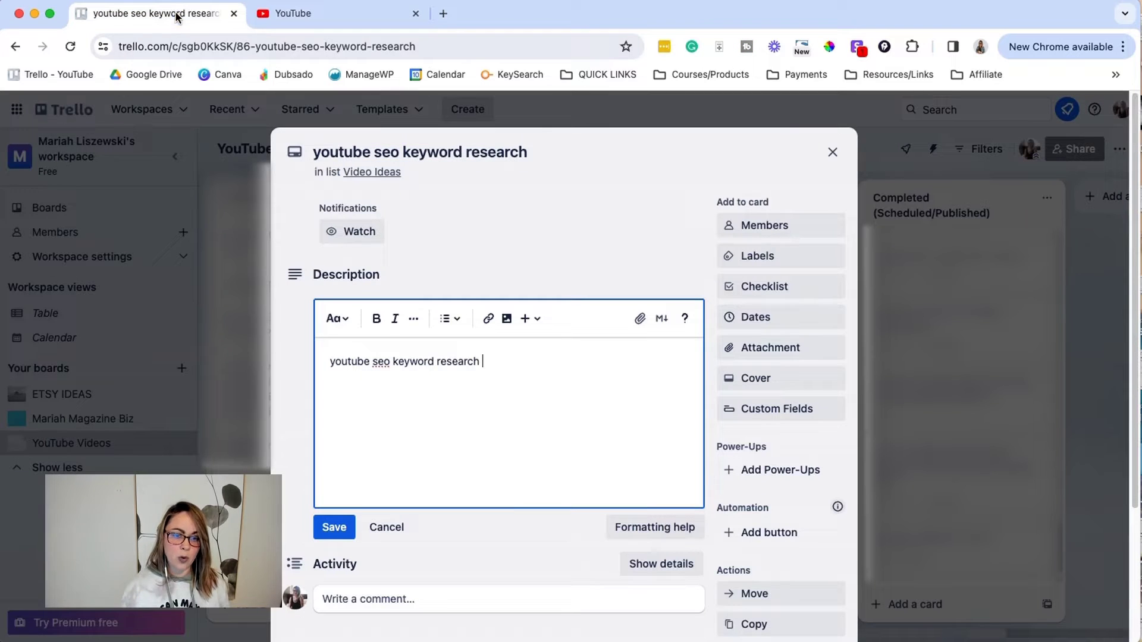
{"action": "type", "text": "100/100"}
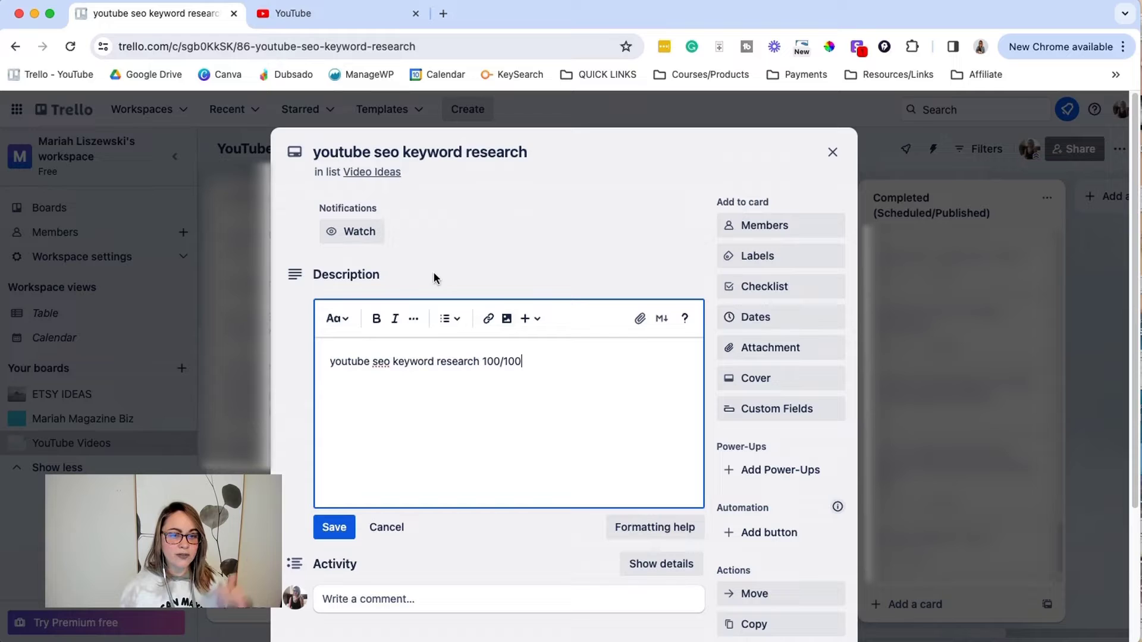
{"action": "left_click", "coordinate": [304, 13]}
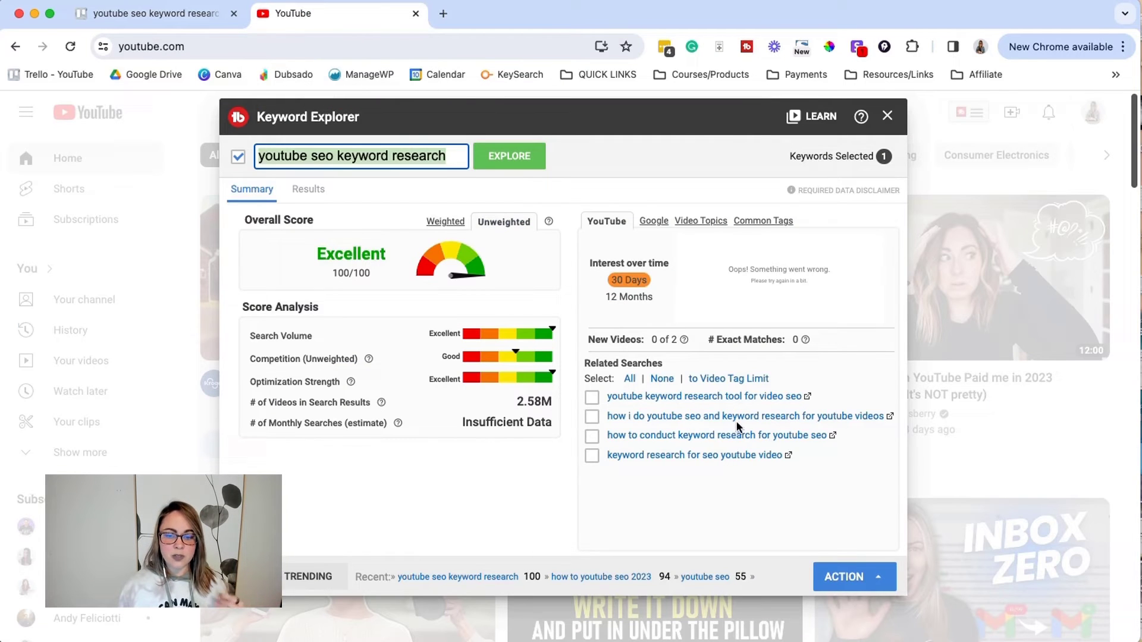
Score related searches, copy 'keyword research for seo youtube video' (Excellent 92/100), and return to Trello
{"action": "left_click", "coordinate": [699, 397]}
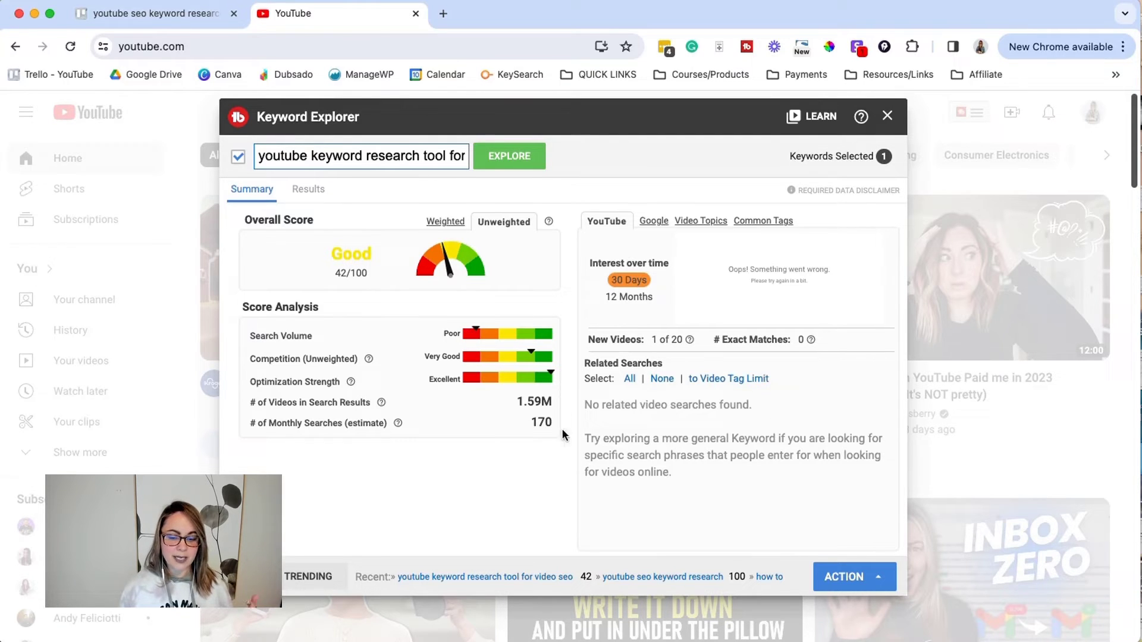
{"action": "left_click", "coordinate": [643, 582]}
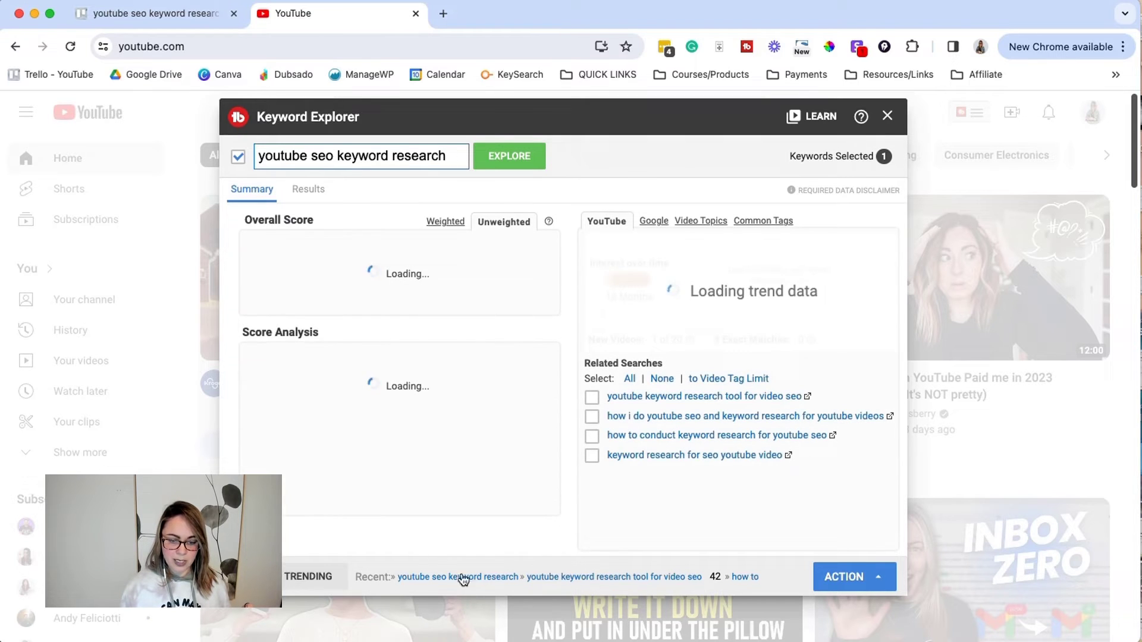
{"action": "left_click", "coordinate": [708, 456]}
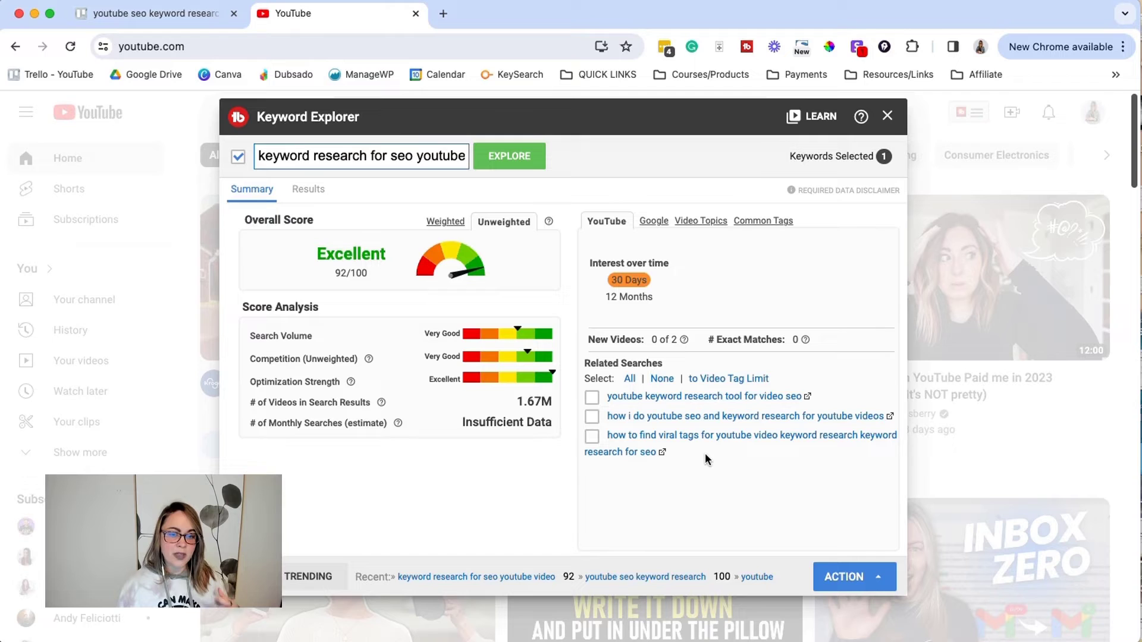
{"action": "triple_click", "coordinate": [369, 151]}
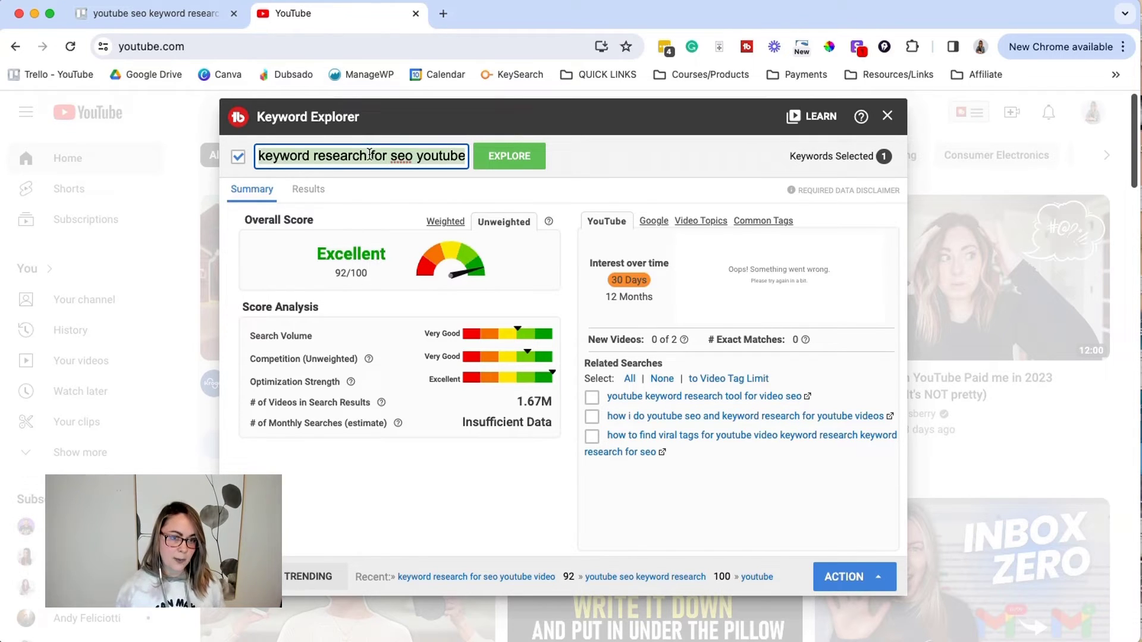
{"action": "left_click", "coordinate": [159, 14]}
Add a description line 'keyword research for seo youtube video 92/100' below the first entry
{"action": "key", "text": "Return"}
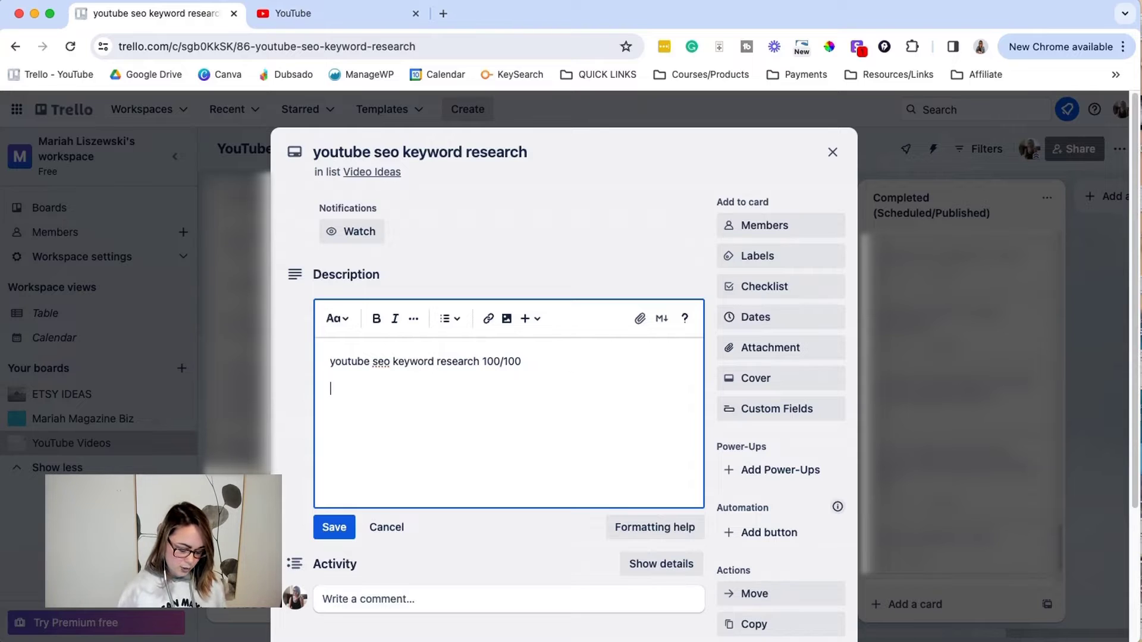
{"action": "type", "text": "keyword research for seo youtube video"}
{"action": "type", "text": "92/100"}
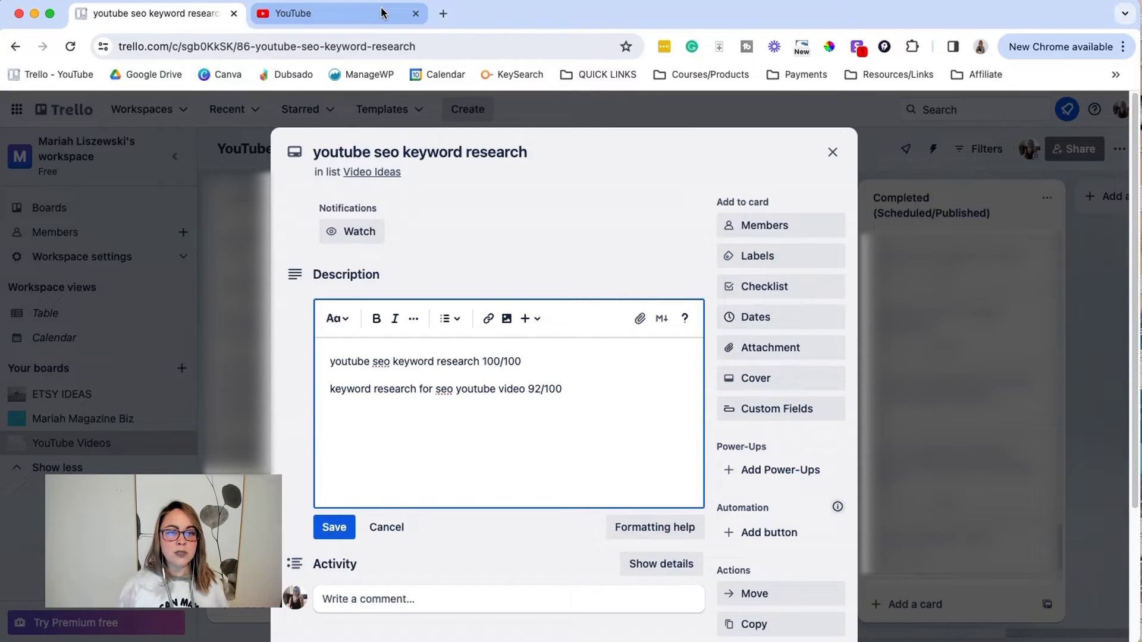
{"action": "left_click", "coordinate": [345, 13]}
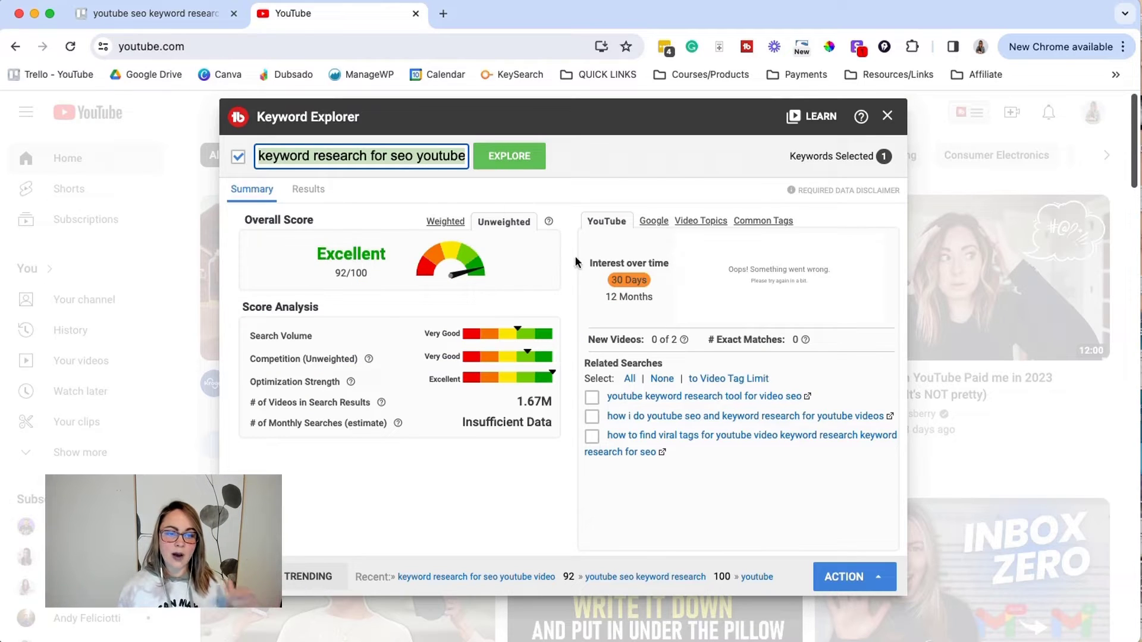
{"action": "left_click", "coordinate": [156, 13]}
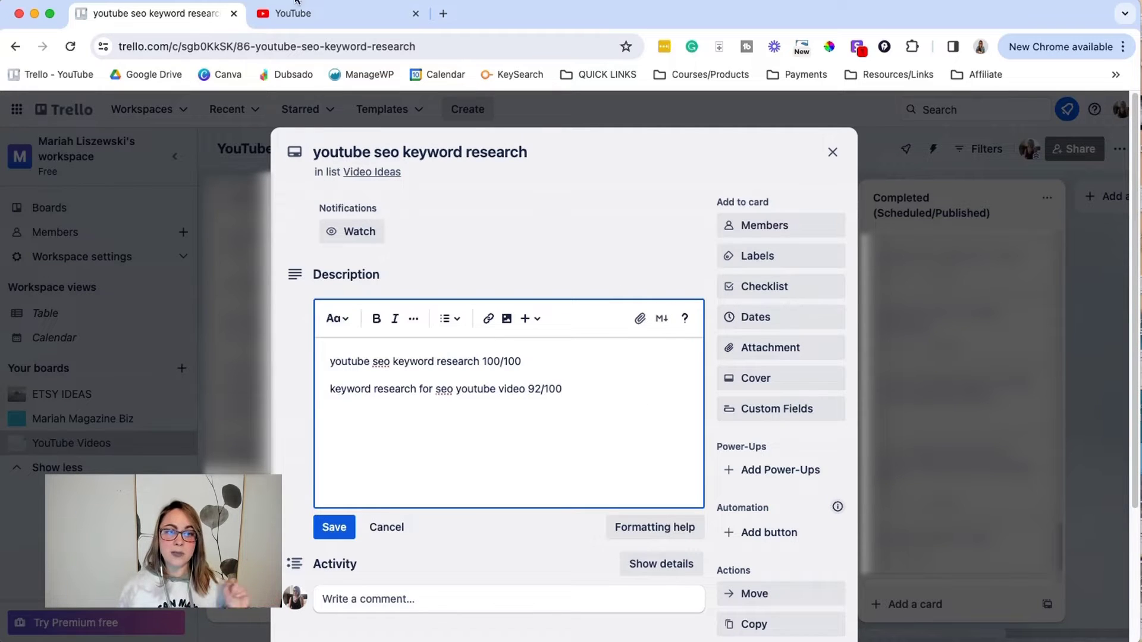
{"action": "left_click", "coordinate": [309, 13]}
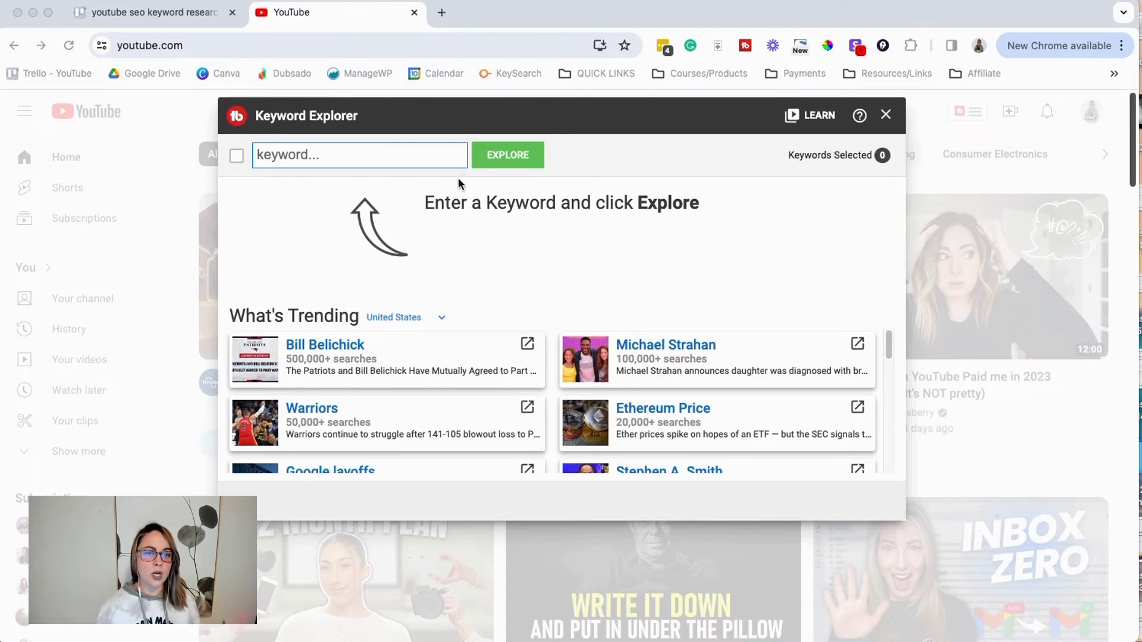
Paste 'content planning tools' into the keyword box and explore it, scoring Good 49/100
{"action": "left_click", "coordinate": [434, 156]}
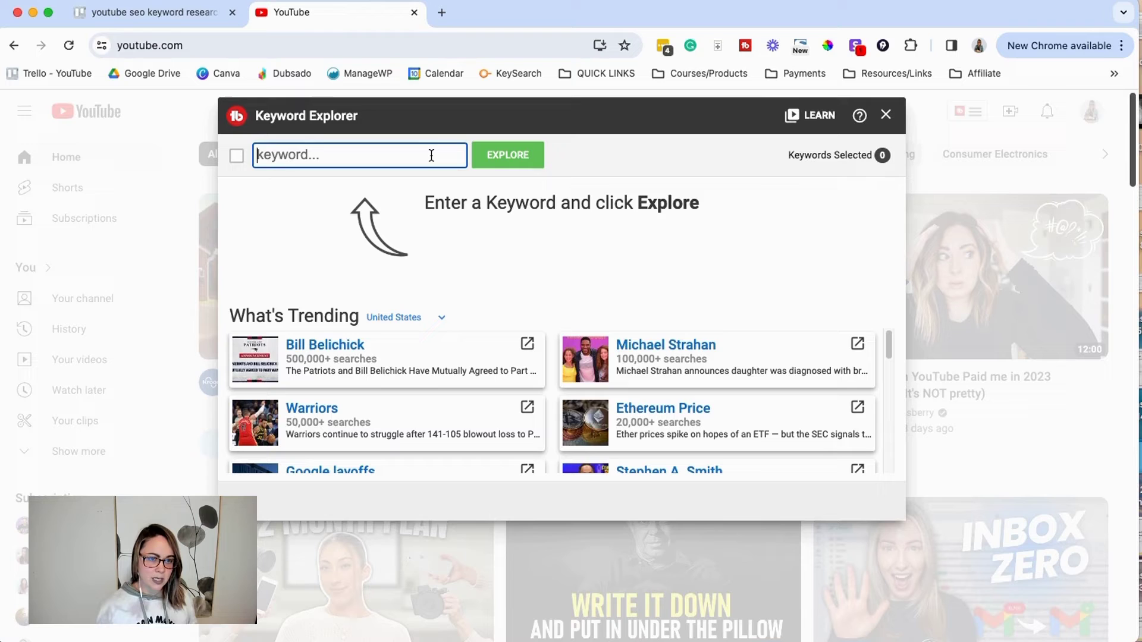
{"action": "type", "text": "content planning tools"}
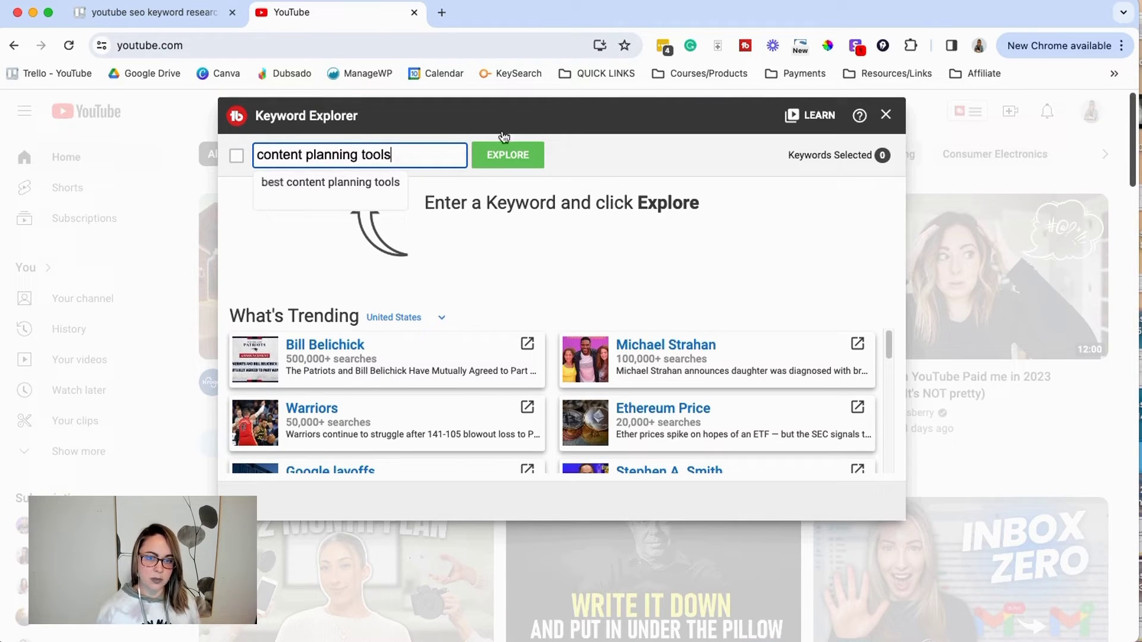
{"action": "left_click", "coordinate": [514, 158]}
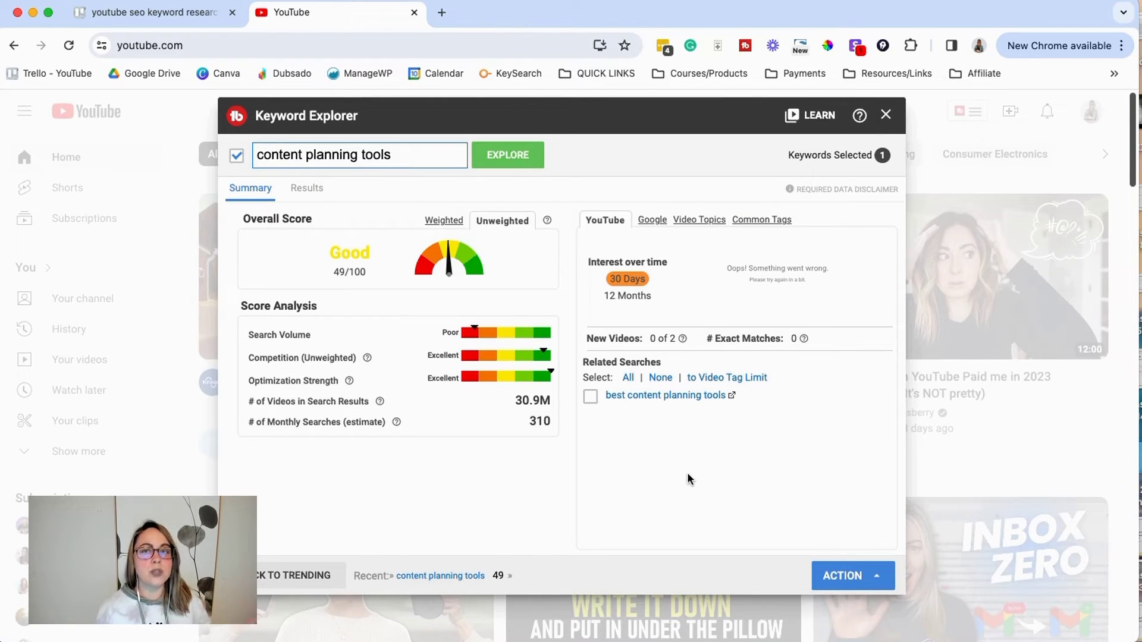
Check related searches, then view top results for 'content planning tools': 0 exact matches, 30.9M total
{"action": "left_click", "coordinate": [684, 221]}
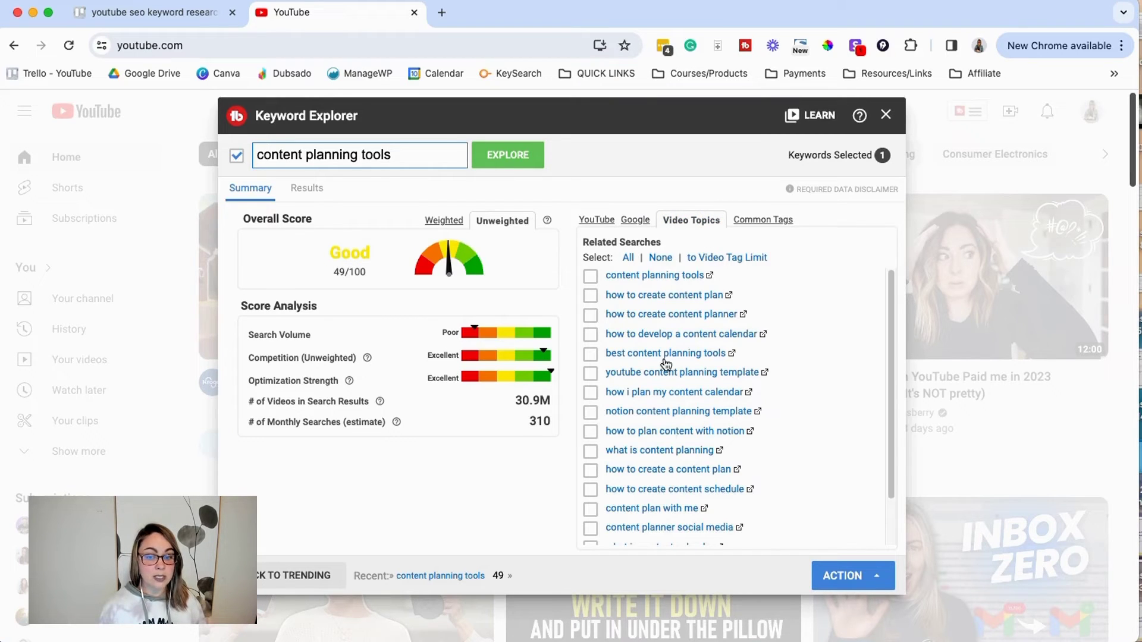
{"action": "left_click", "coordinate": [601, 225]}
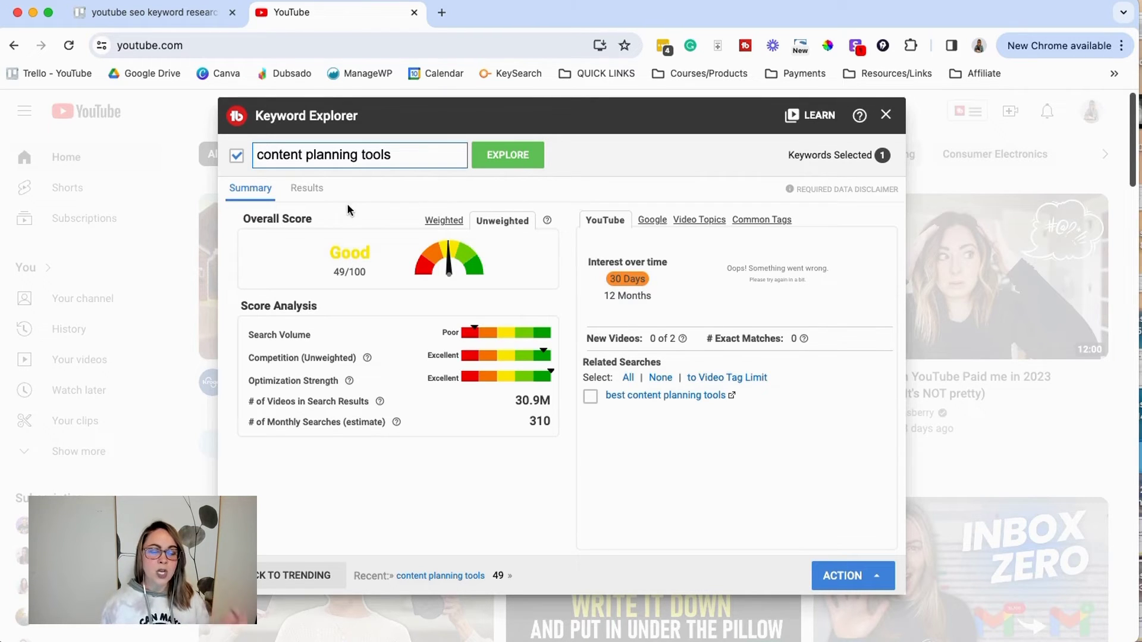
{"action": "left_click", "coordinate": [307, 189]}
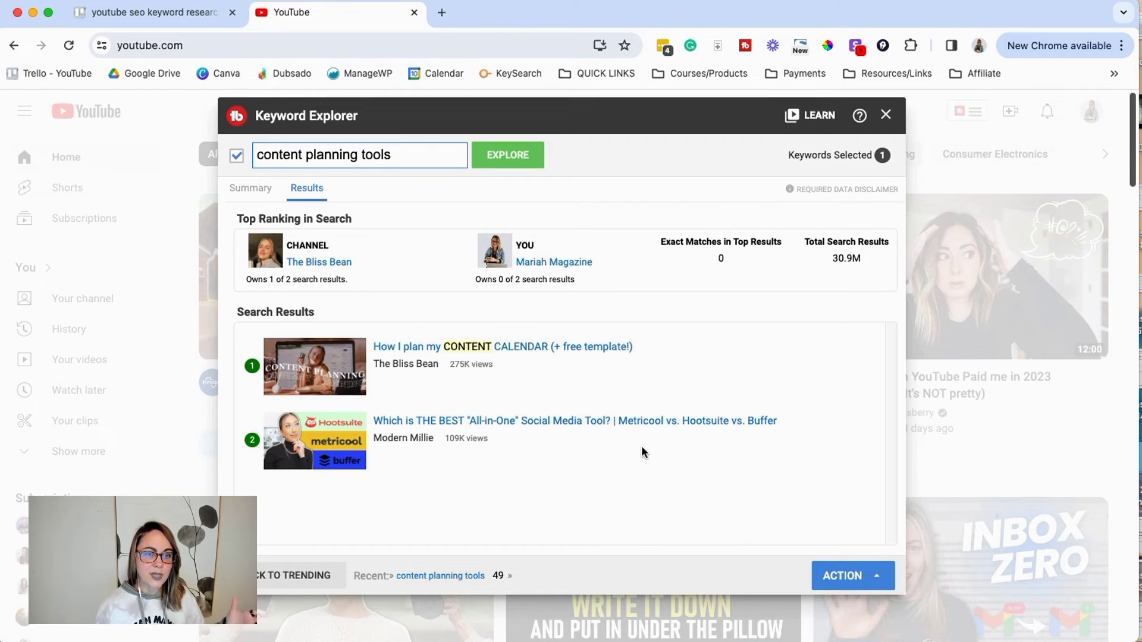
Score 'hootsuite vs buffer' (Very Good 67/100, 38.0K monthly searches) and check its related searches
{"action": "triple_click", "coordinate": [426, 167]}
{"action": "type", "text": "hootsuite vs buffer"}
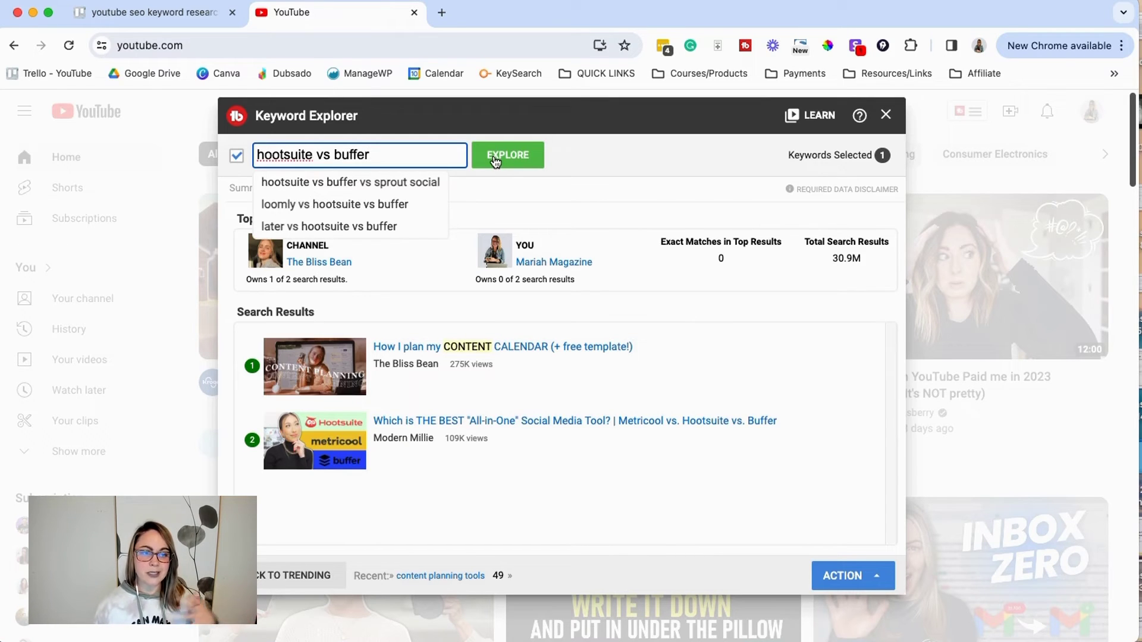
{"action": "left_click", "coordinate": [495, 161]}
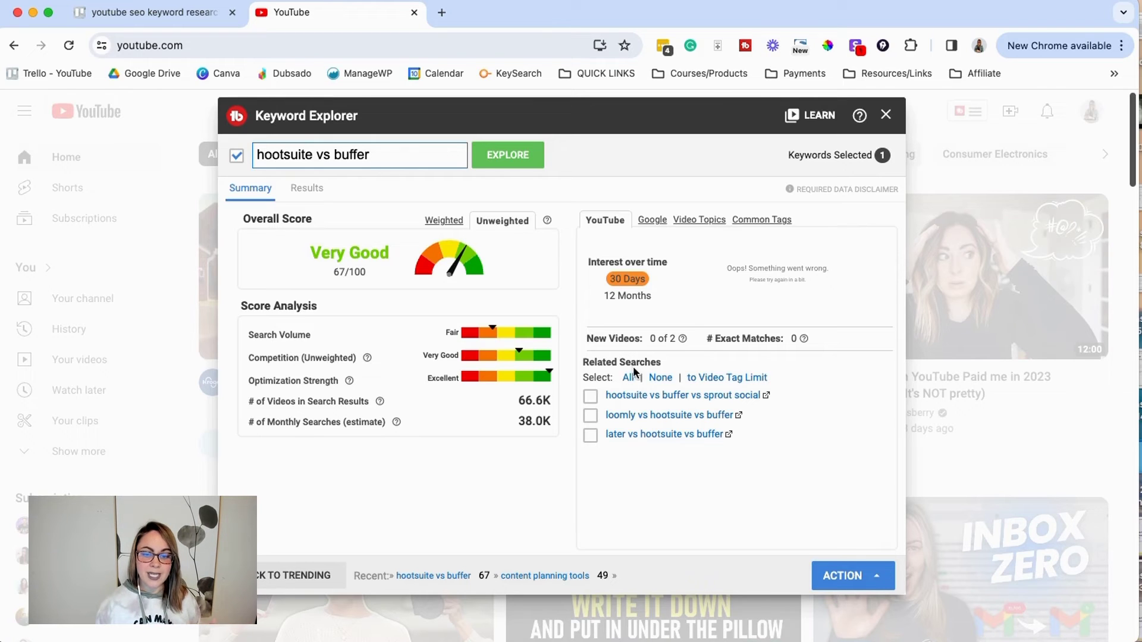
{"action": "left_click", "coordinate": [701, 220]}
{"action": "left_click", "coordinate": [613, 219]}
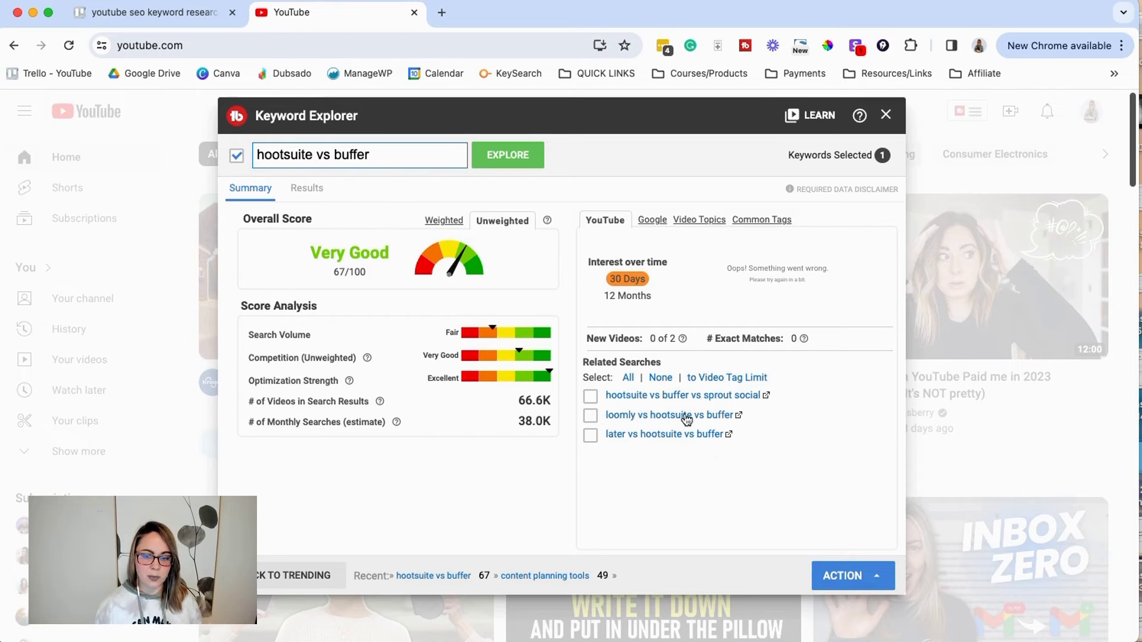
Compare 'later vs hootsuite vs buffer' and 'hootsuite vs buffer vs sprout social' (48/100), returning to hootsuite vs buffer
{"action": "left_click", "coordinate": [694, 434]}
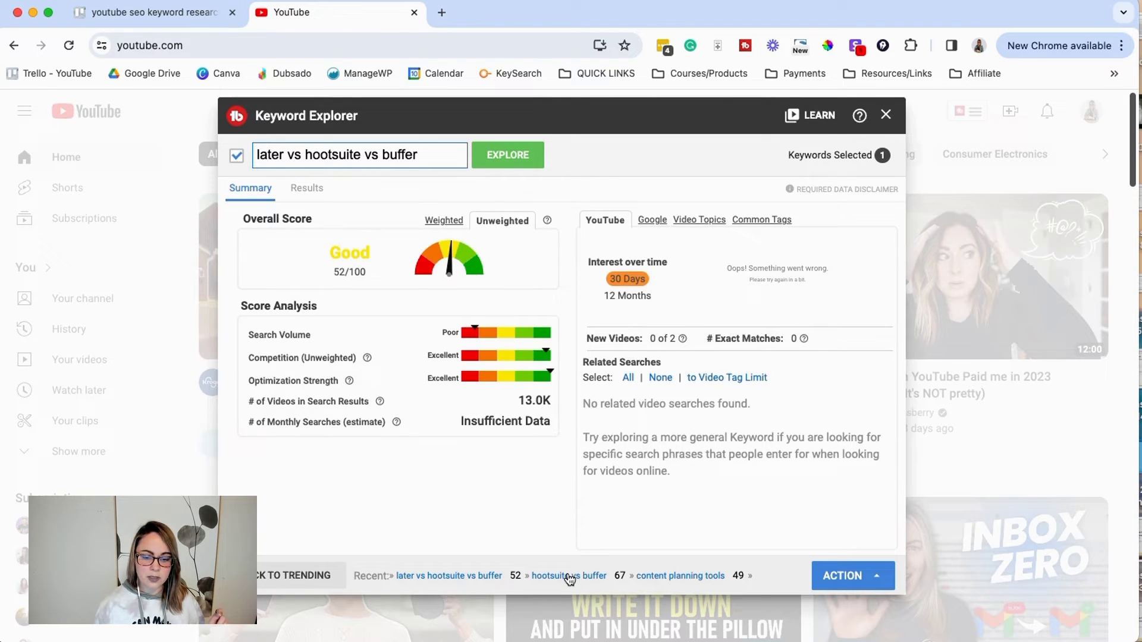
{"action": "left_click", "coordinate": [568, 577]}
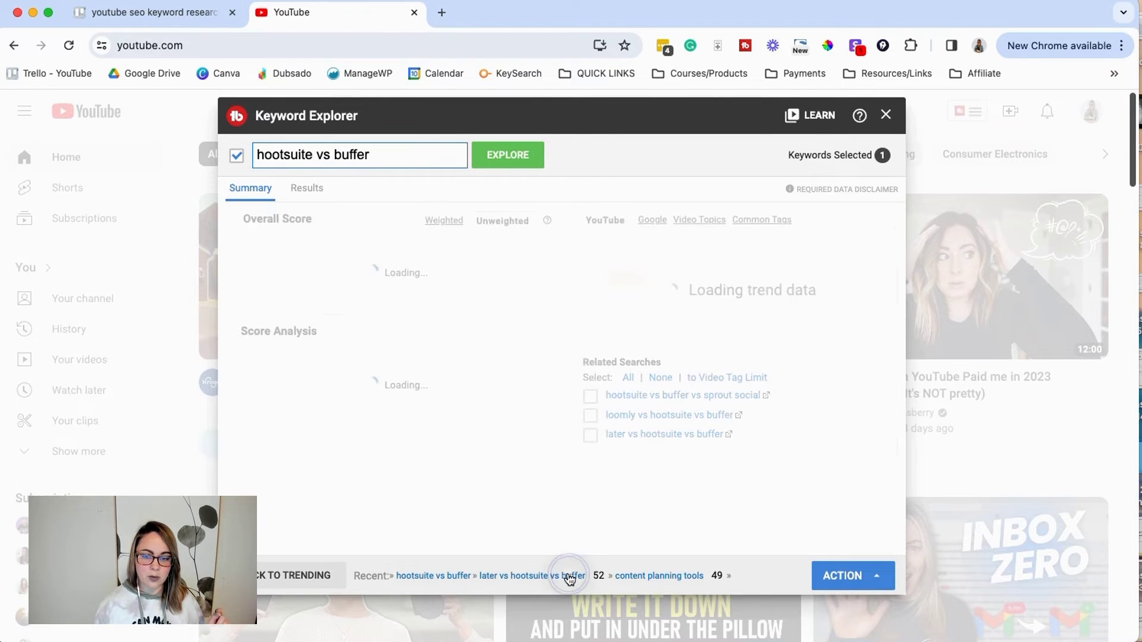
{"action": "left_click", "coordinate": [675, 396]}
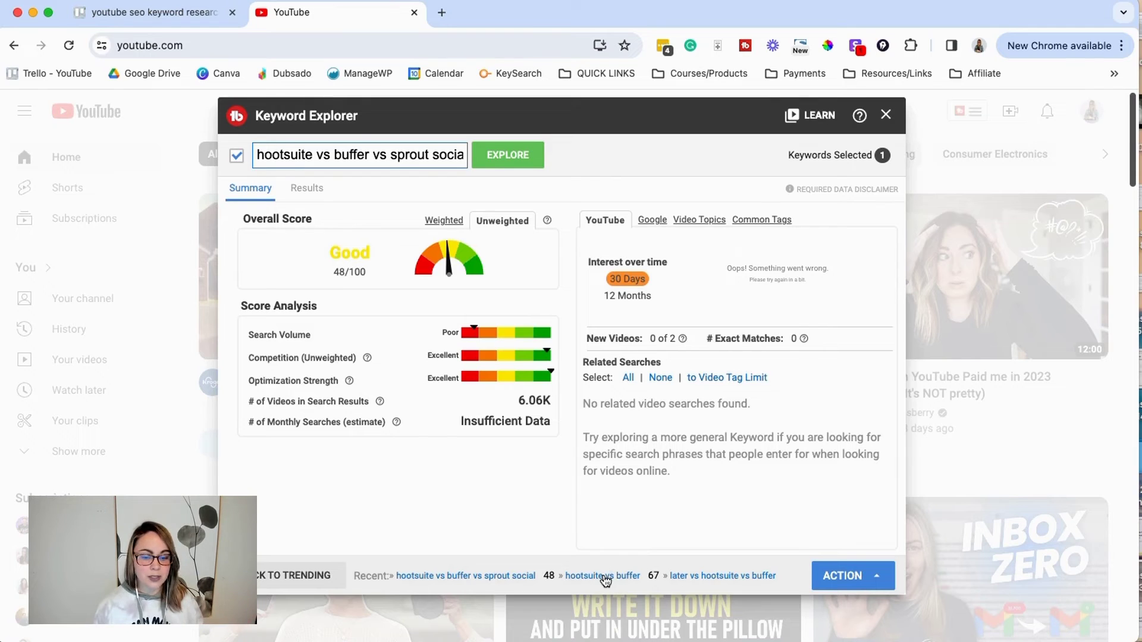
{"action": "left_click", "coordinate": [605, 579]}
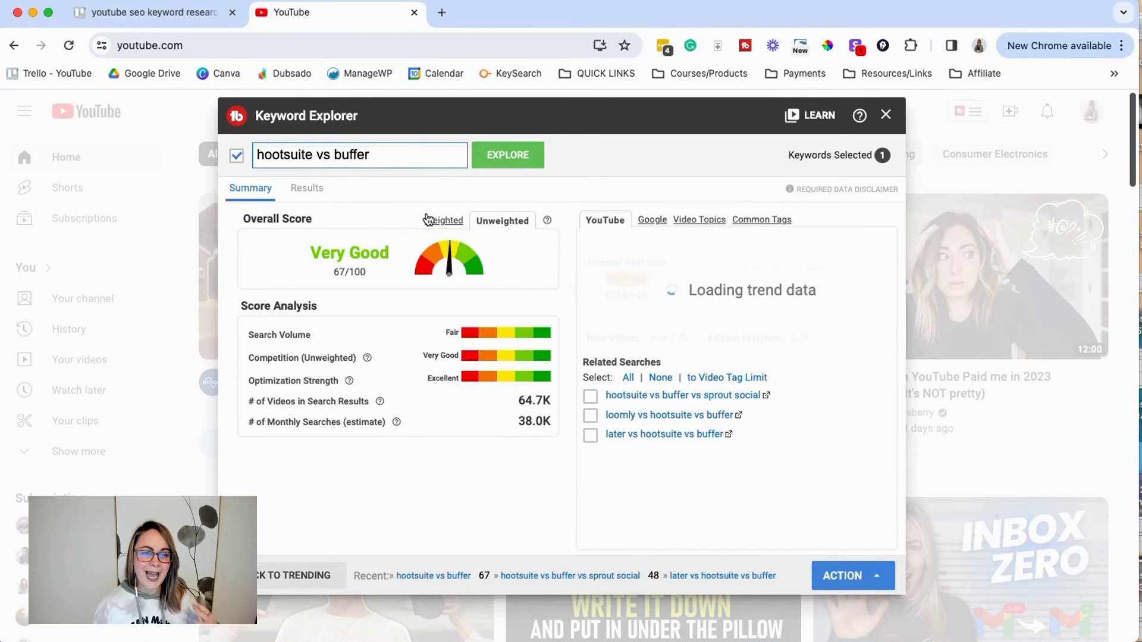
Score 'hootsuite vs buffer social media': Very Good 74/100 with 61.0K videos
{"action": "left_click", "coordinate": [412, 159]}
{"action": "type", "text": "social media"}
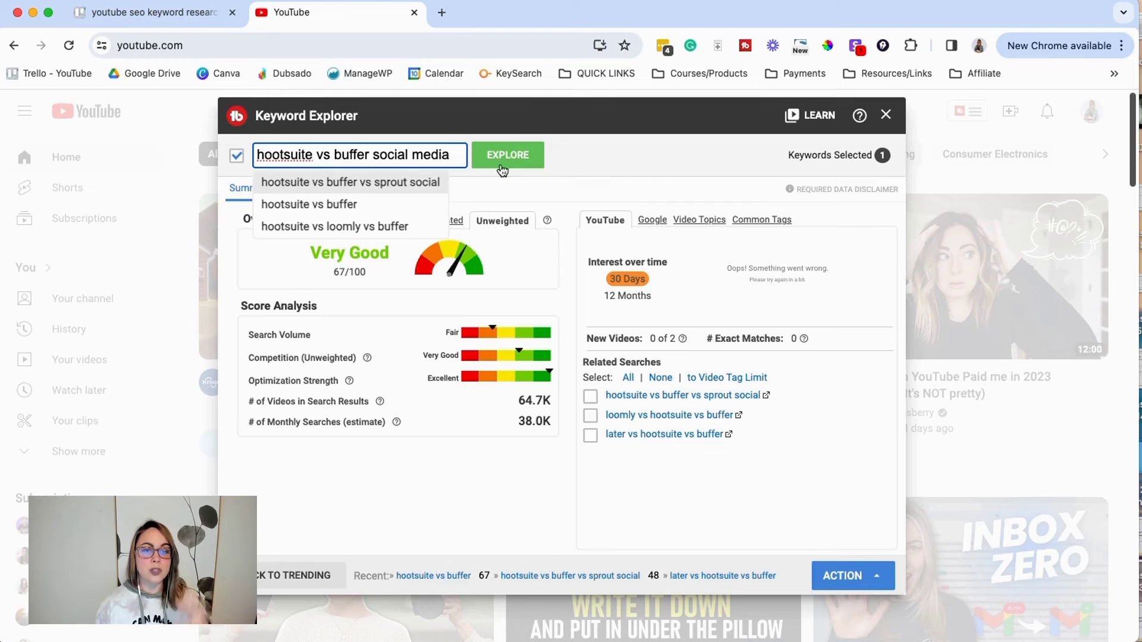
{"action": "left_click", "coordinate": [525, 158]}
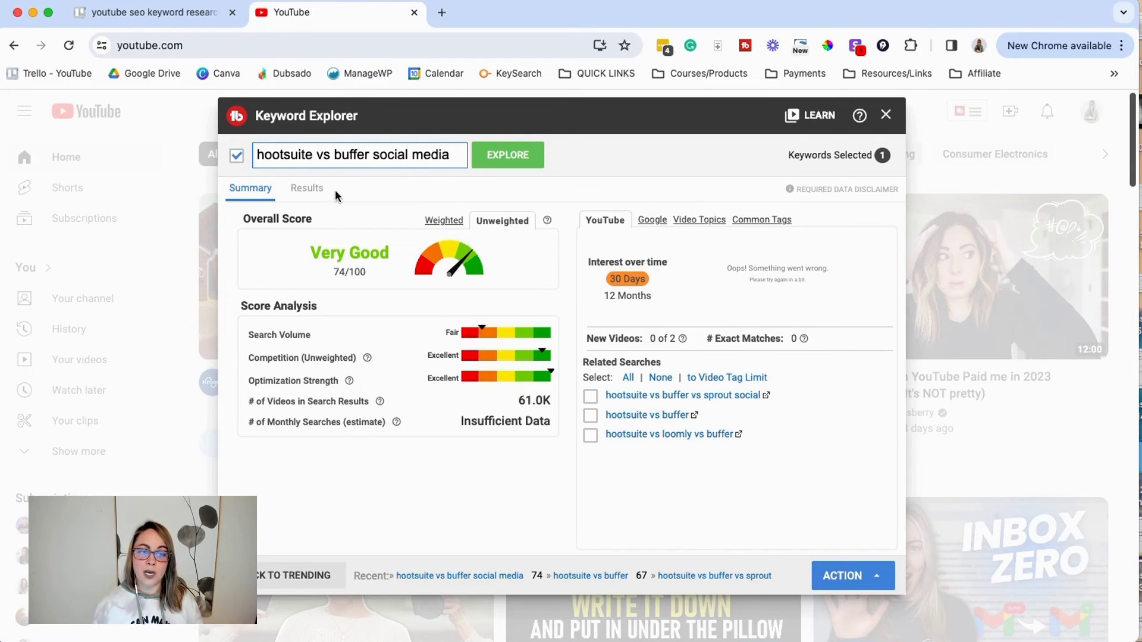
Review the top-ranking videos for 'hootsuite vs buffer social media' alongside its score summary
{"action": "left_click", "coordinate": [310, 190]}
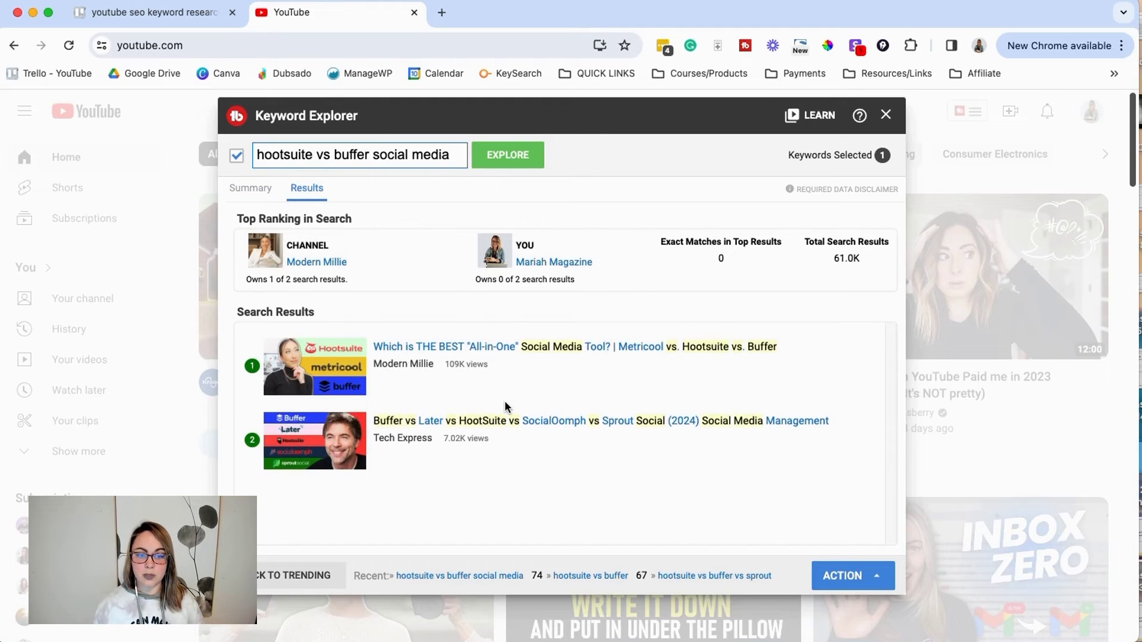
{"action": "left_click", "coordinate": [251, 189]}
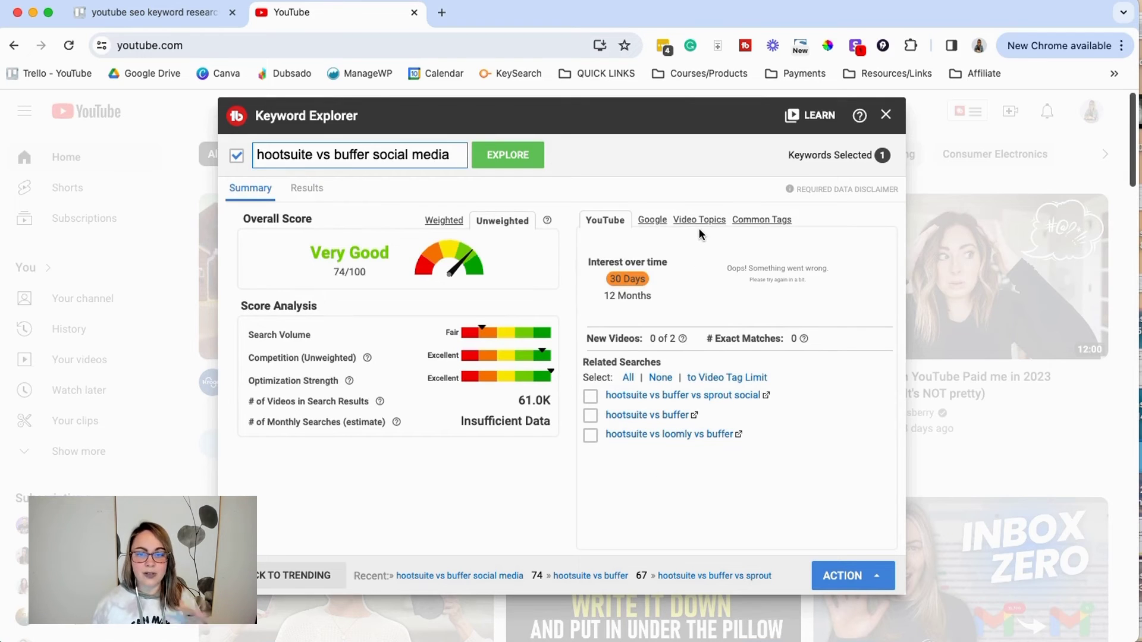
{"action": "left_click", "coordinate": [309, 189]}
{"action": "left_click", "coordinate": [255, 191]}
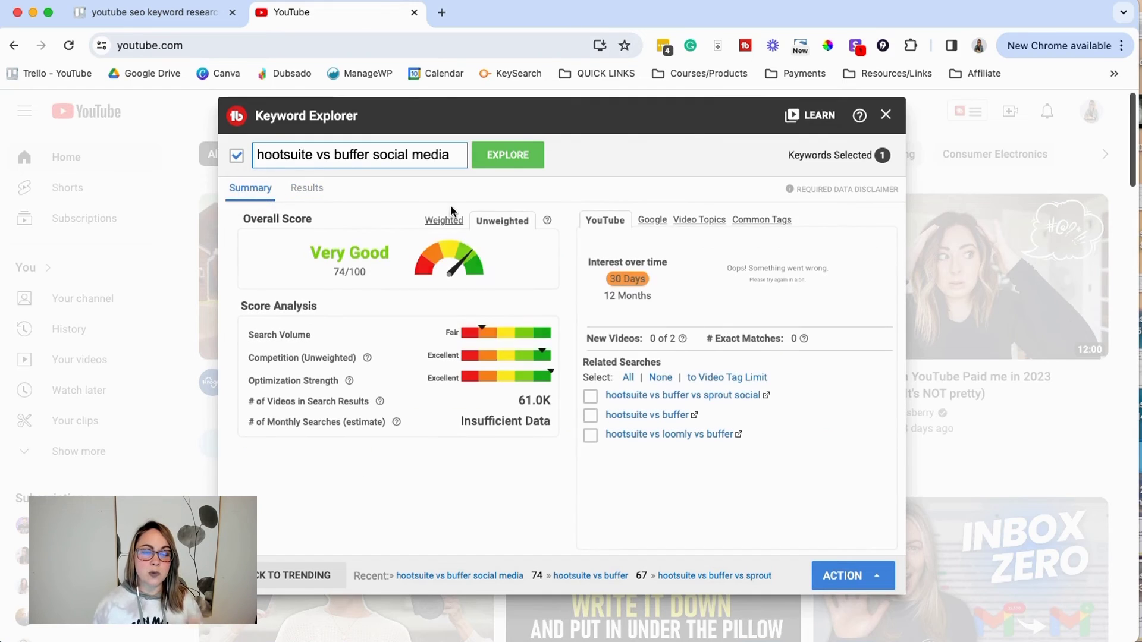